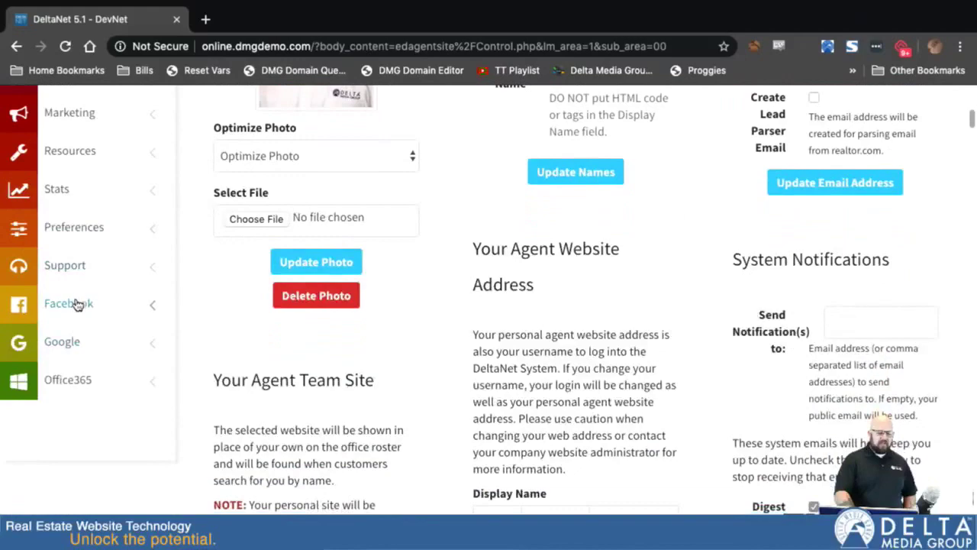
Open the Facebook Post Tools page and look over its posting preferences.
scroll(74, 303, "up", 4)
left_click(70, 303)
left_click(55, 336)
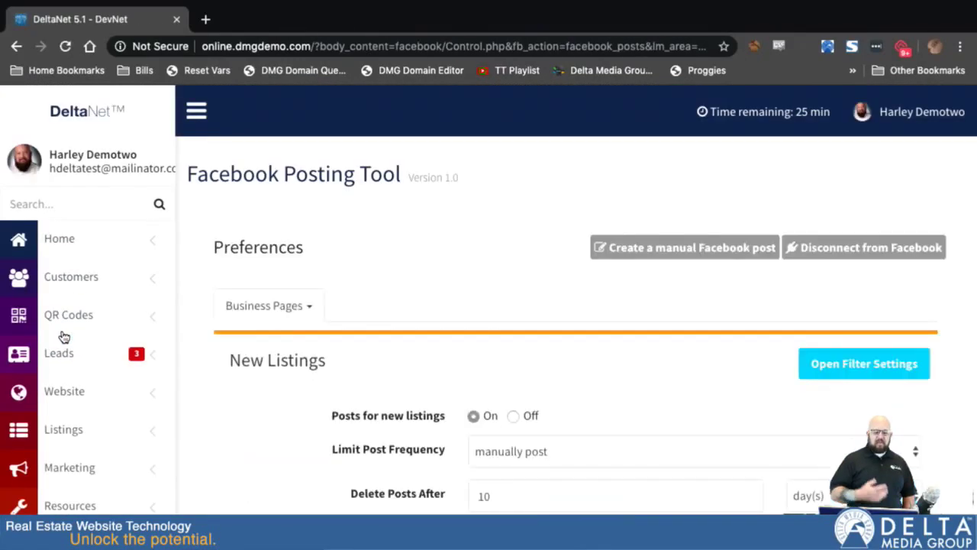
scroll(378, 359, "down", 1)
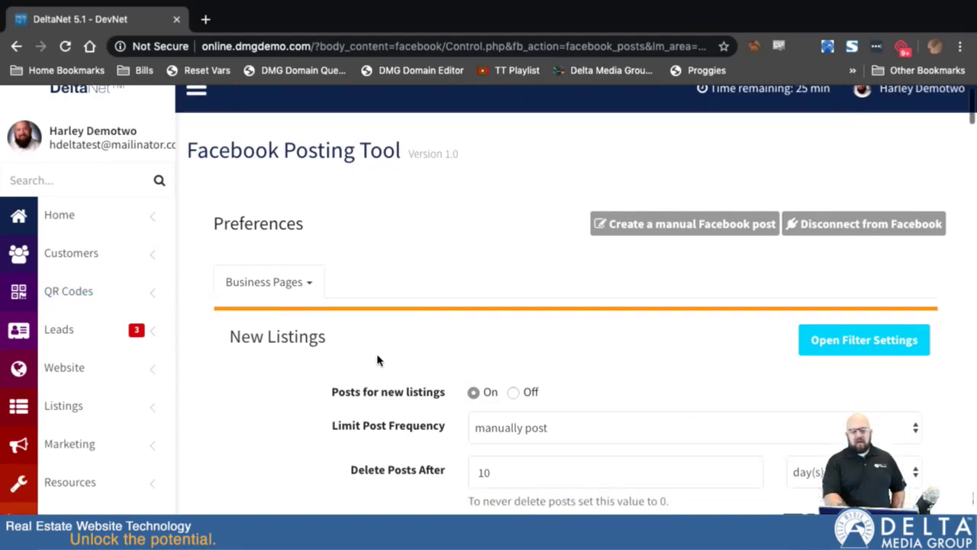
scroll(378, 359, "up", 1)
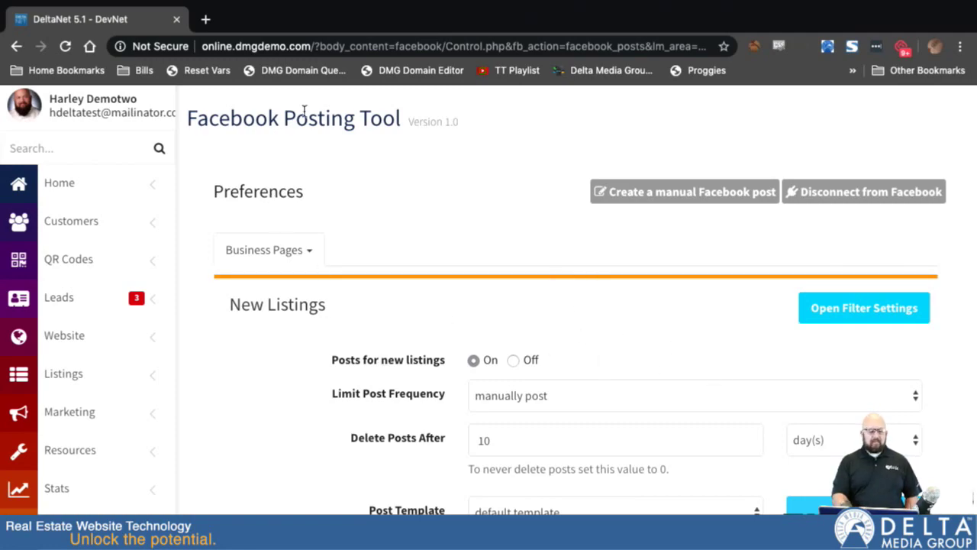
Search for the agent by first name and authenticate as the DHall Test Office agent.
type("harley")
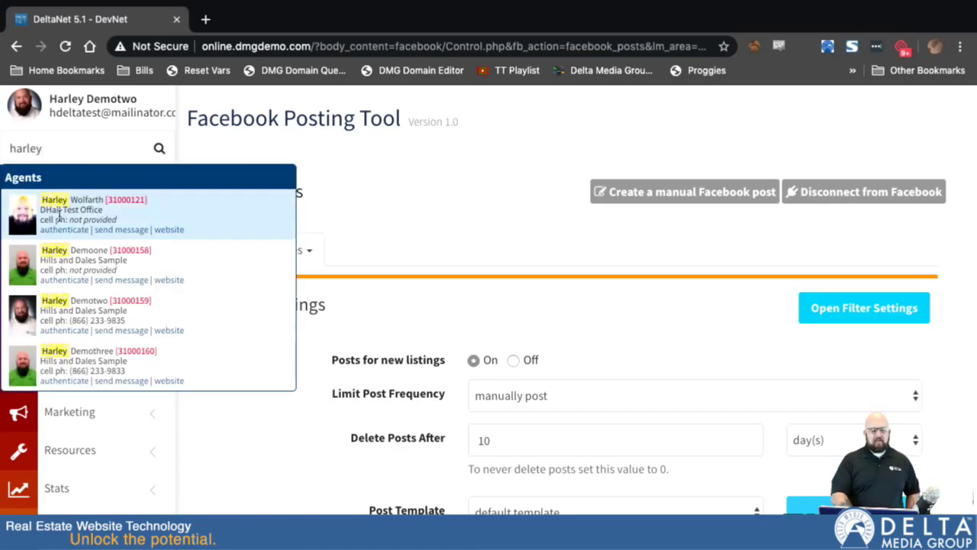
left_click(53, 221)
Open the Facebook Posting Tool for this agent and disconnect the account from Facebook.
scroll(145, 313, "down", 8)
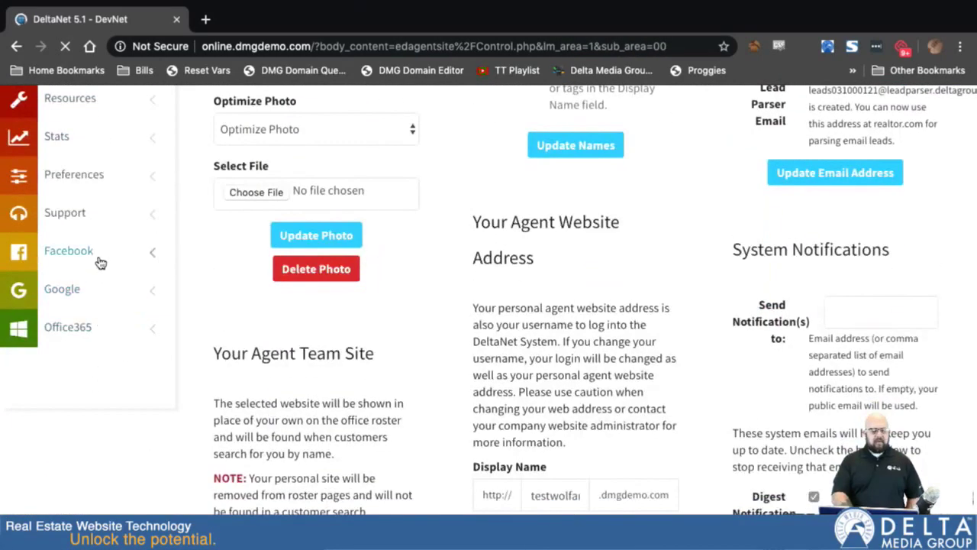
left_click(96, 255)
scroll(81, 270, "up", 4)
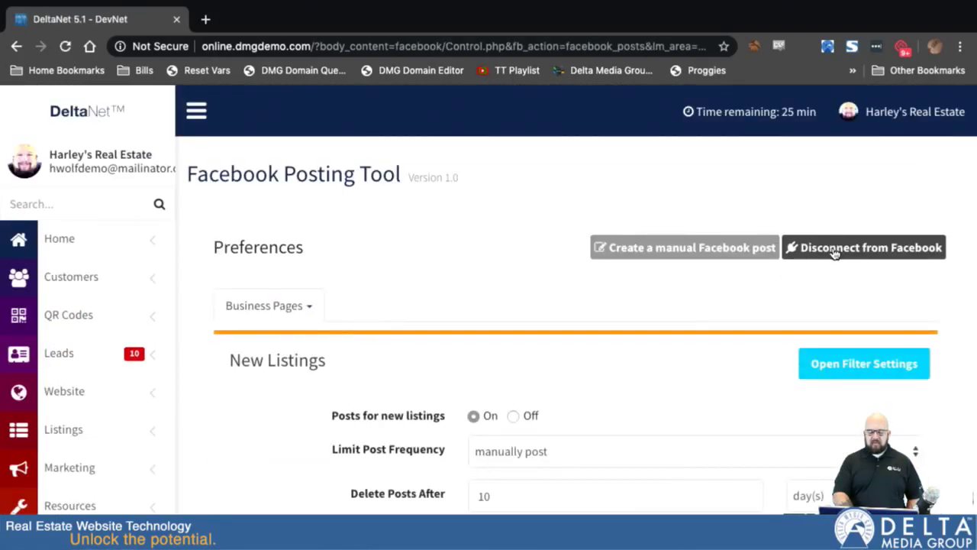
left_click(830, 255)
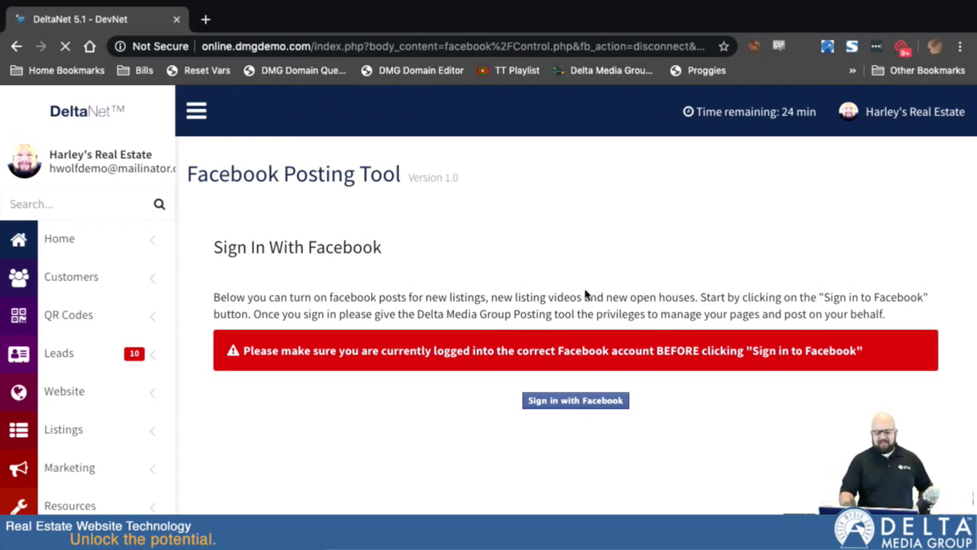
Search agents by first name again and authenticate as the second Hills and Dales Sample agent listed.
left_click(11, 203)
type("harley")
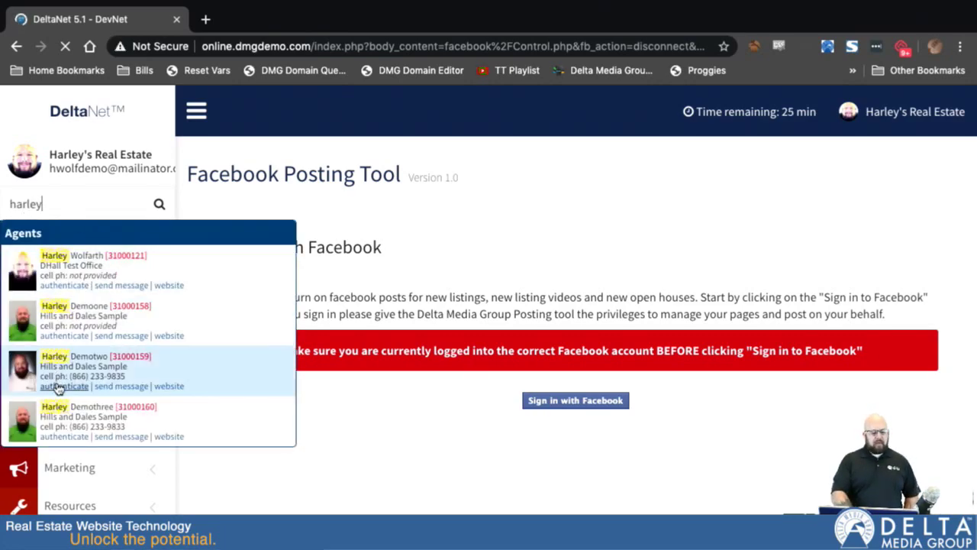
left_click(59, 388)
Open the Facebook Post Tools page for the Hills and Dales Sample agent.
scroll(59, 388, "down", 8)
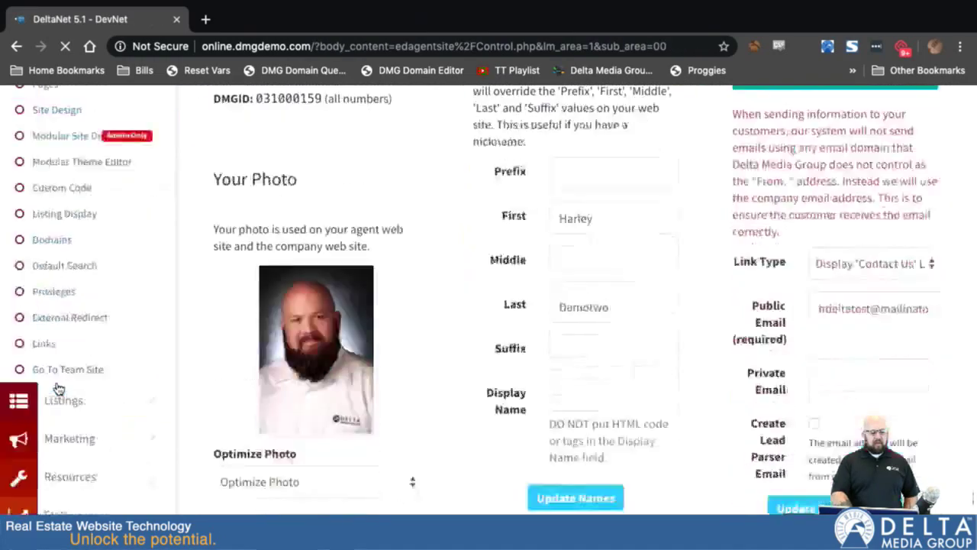
scroll(74, 329, "up", 5)
left_click(69, 313)
left_click(49, 345)
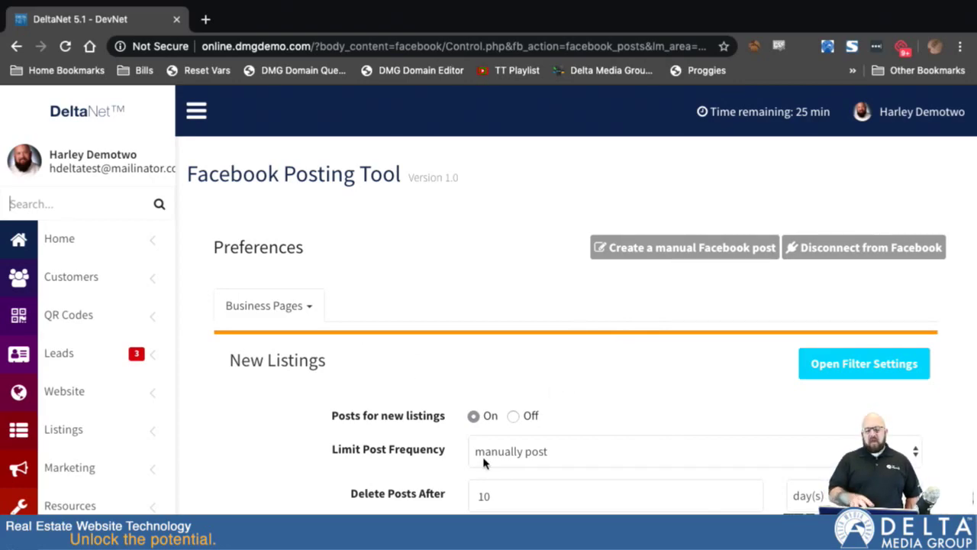
Check which business pages are available in the Facebook posting preferences.
scroll(537, 352, "down", 1)
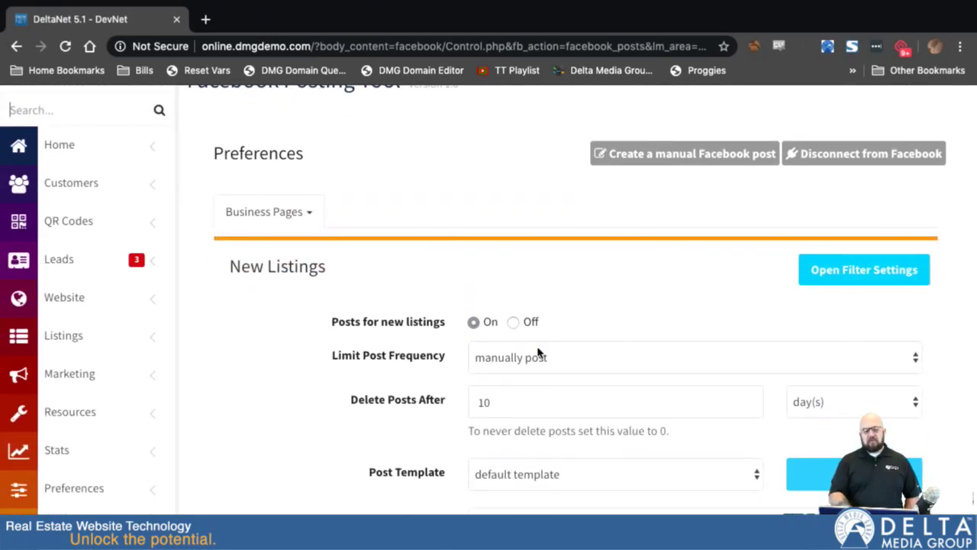
left_click(308, 216)
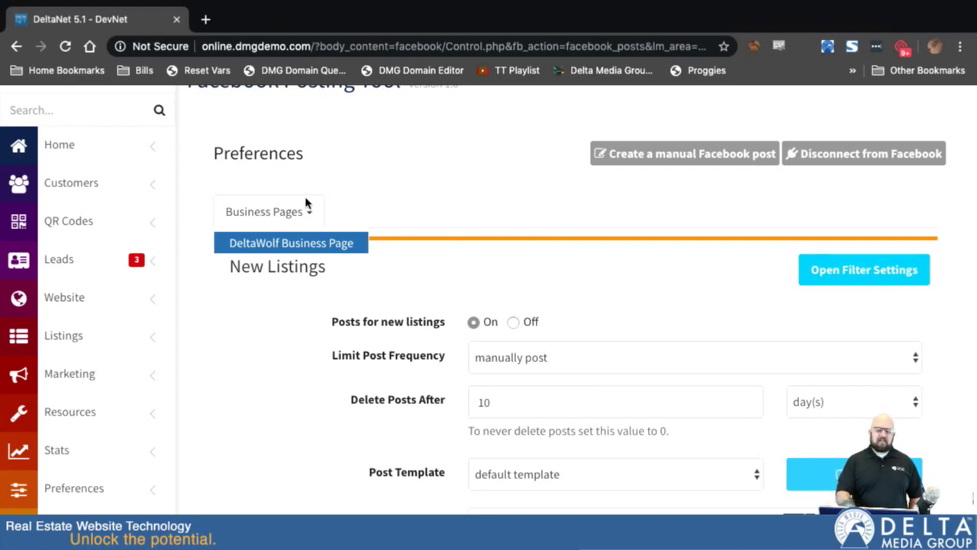
left_click(399, 220)
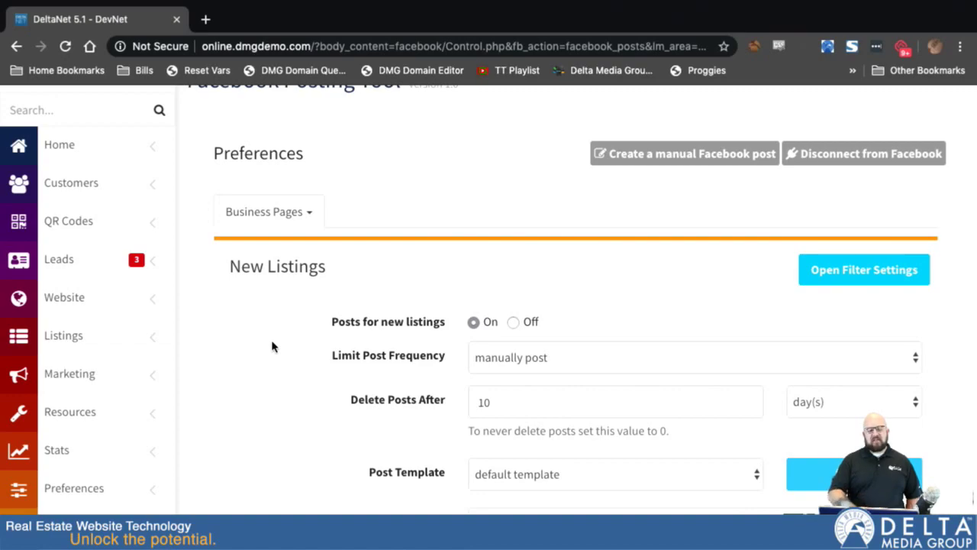
left_click(281, 214)
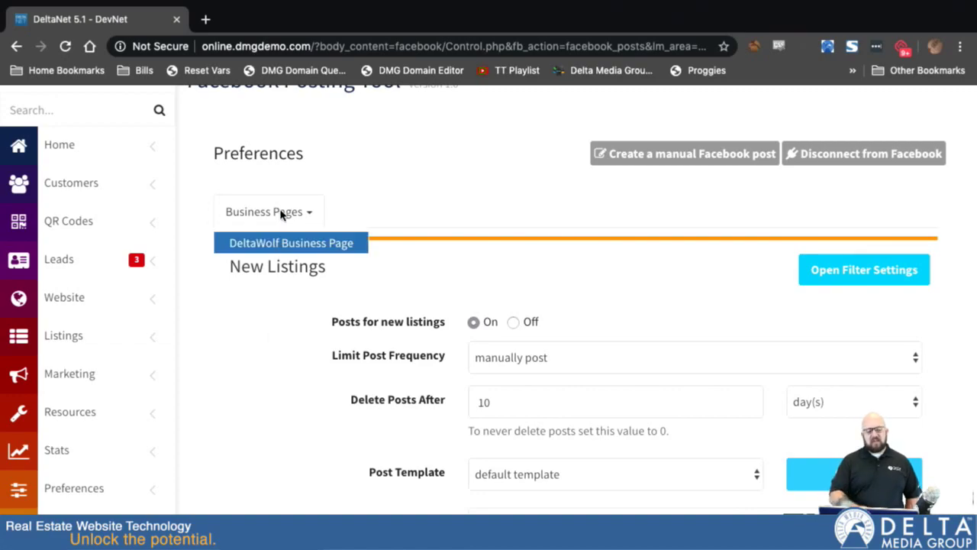
left_click(270, 283)
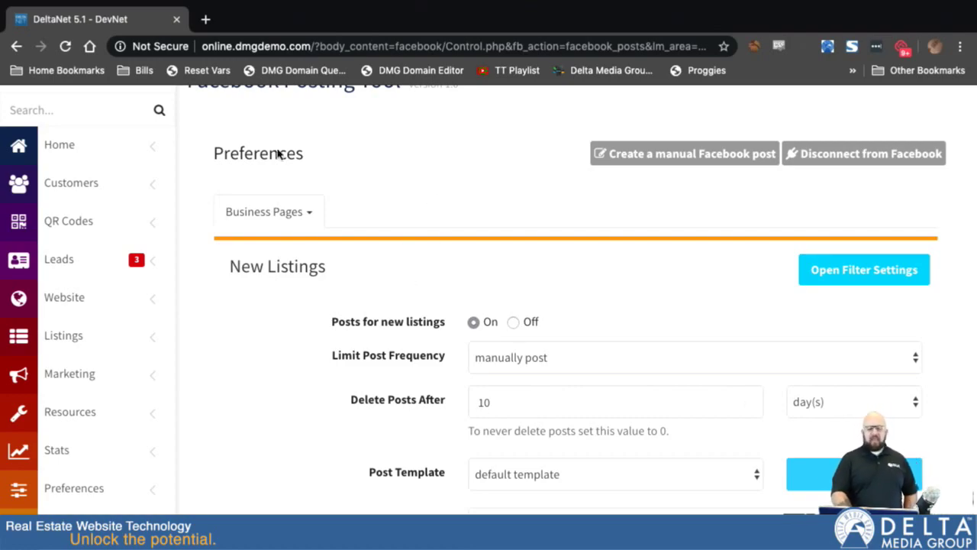
left_click(299, 217)
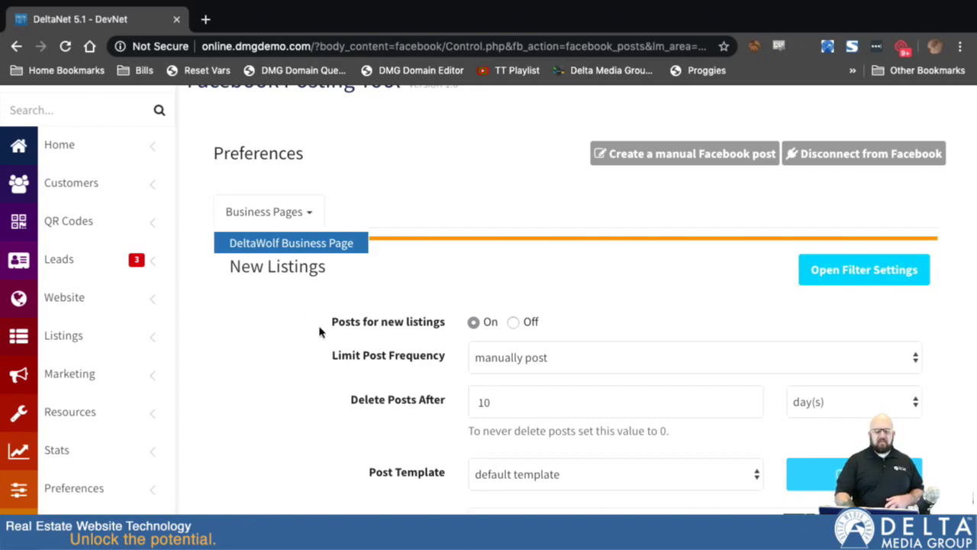
left_click(288, 329)
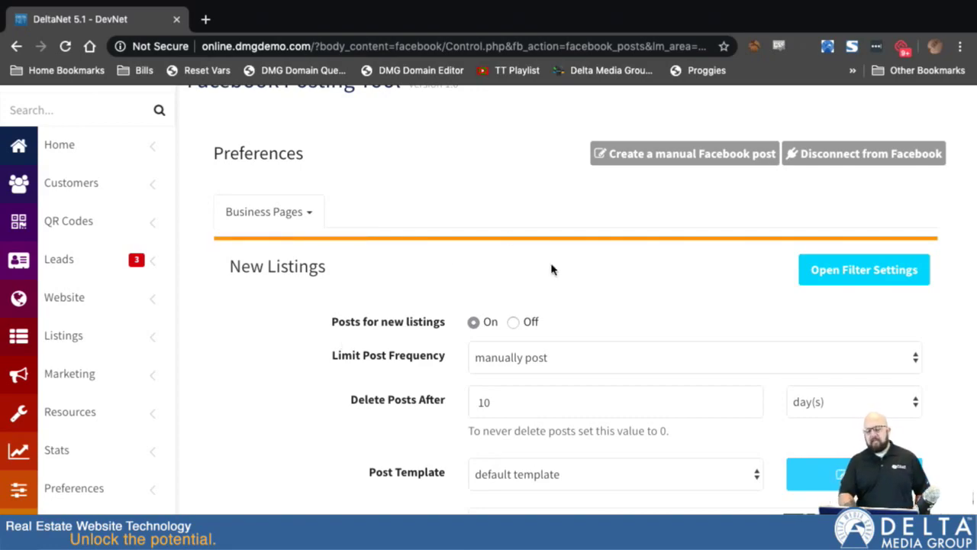
Try the new-listing post frequency limit at unlimited and at 3 per day.
scroll(368, 367, "down", 2)
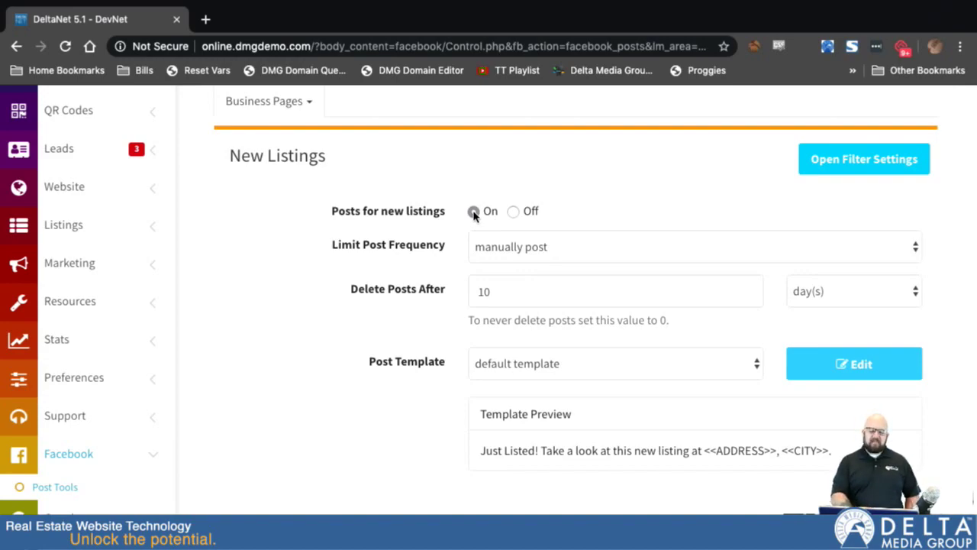
left_click(555, 255)
left_click(557, 233)
left_click(555, 246)
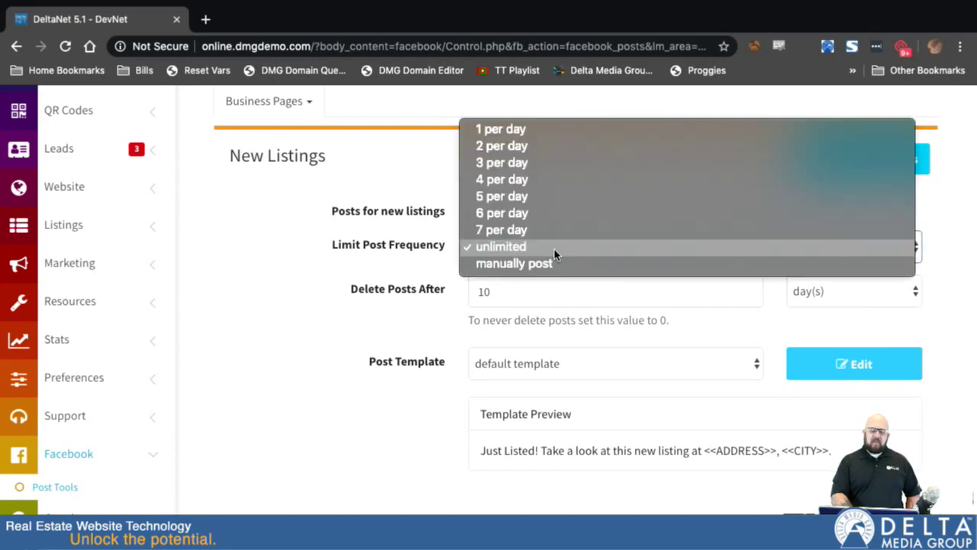
left_click(525, 247)
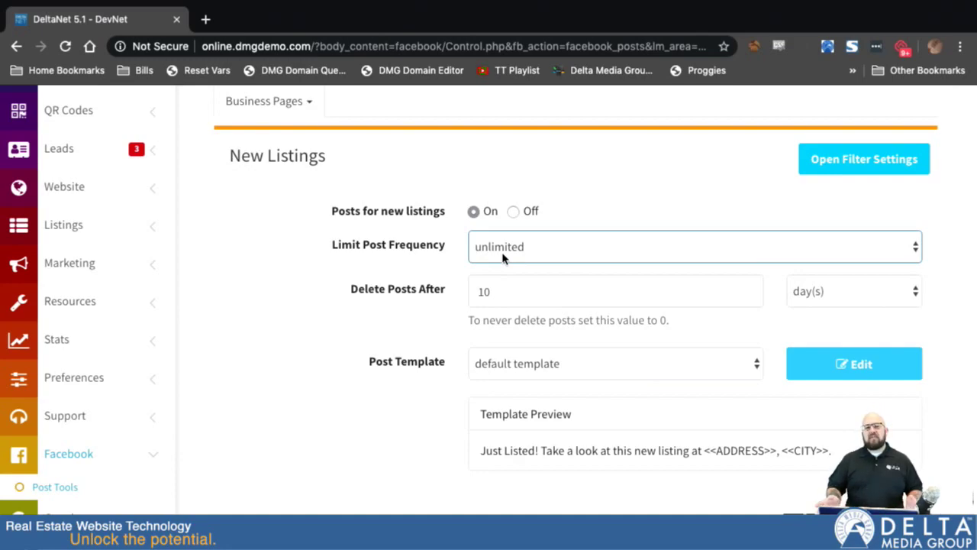
left_click(502, 258)
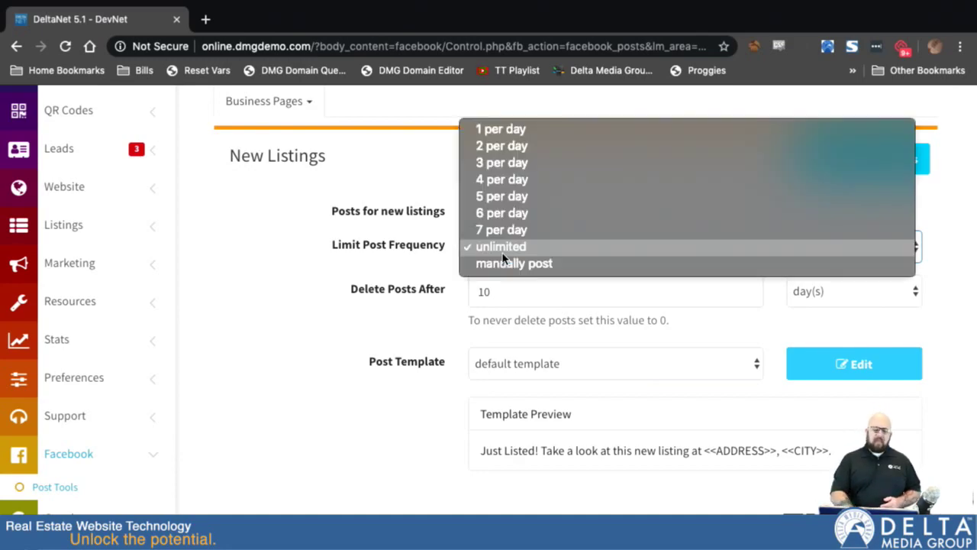
left_click(497, 169)
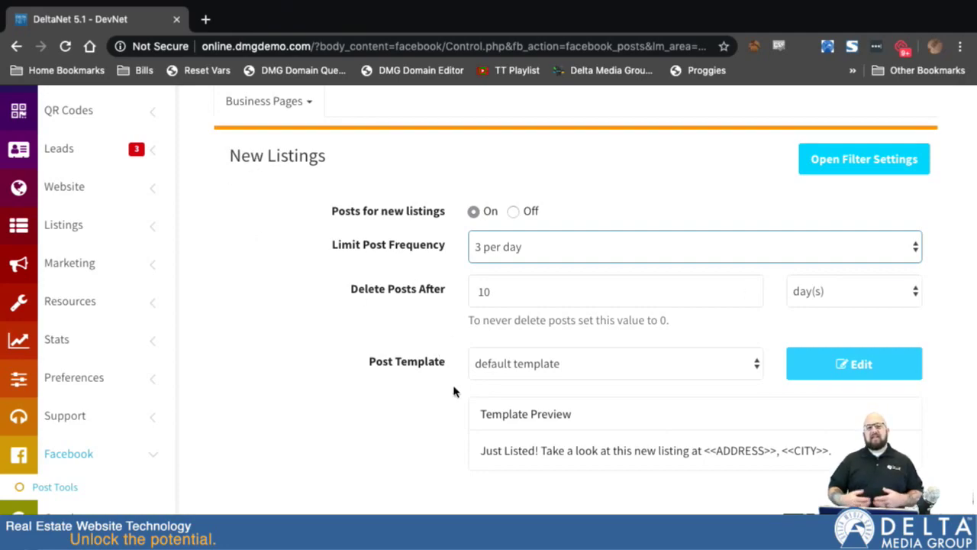
Set the post frequency limit for new listings to manually post.
left_click(551, 243)
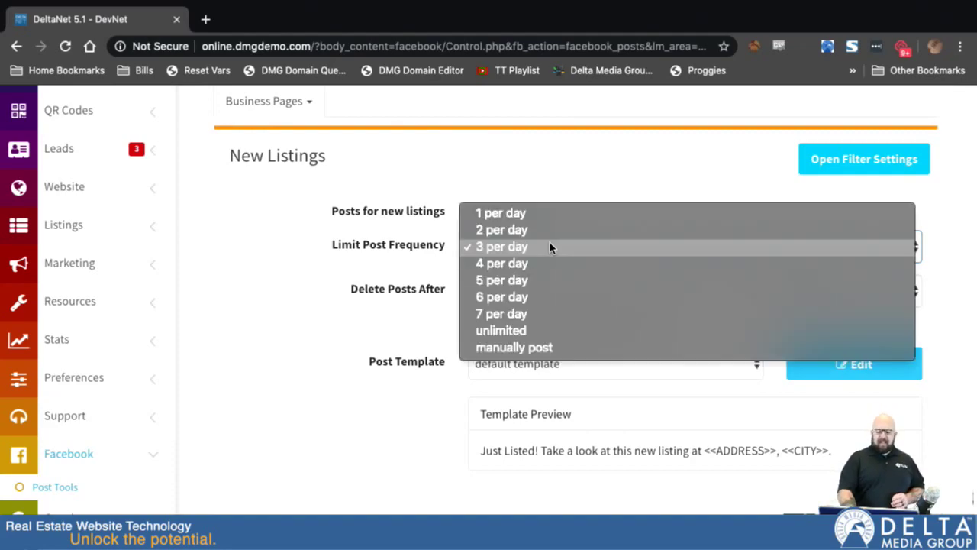
left_click(532, 350)
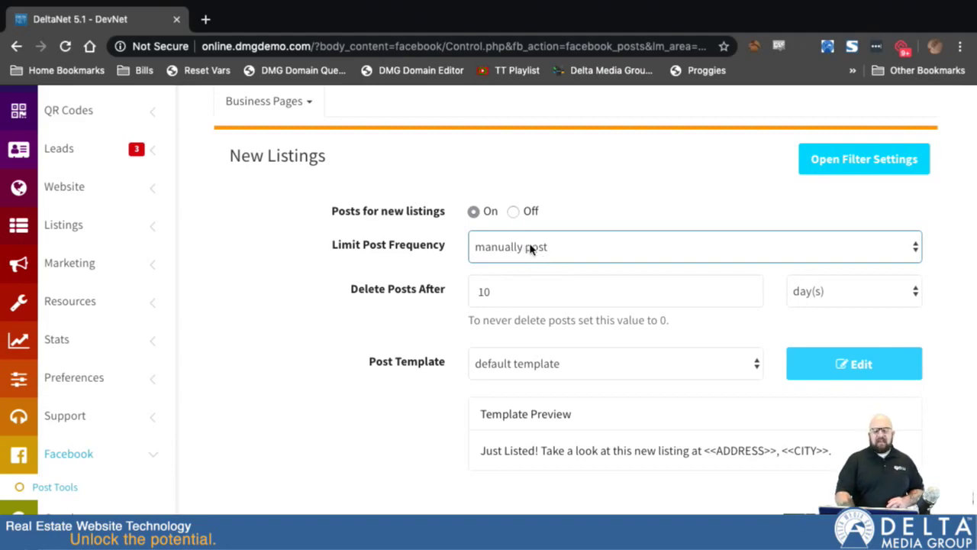
Open the page for creating a manual Facebook post.
scroll(530, 249, "up", 1)
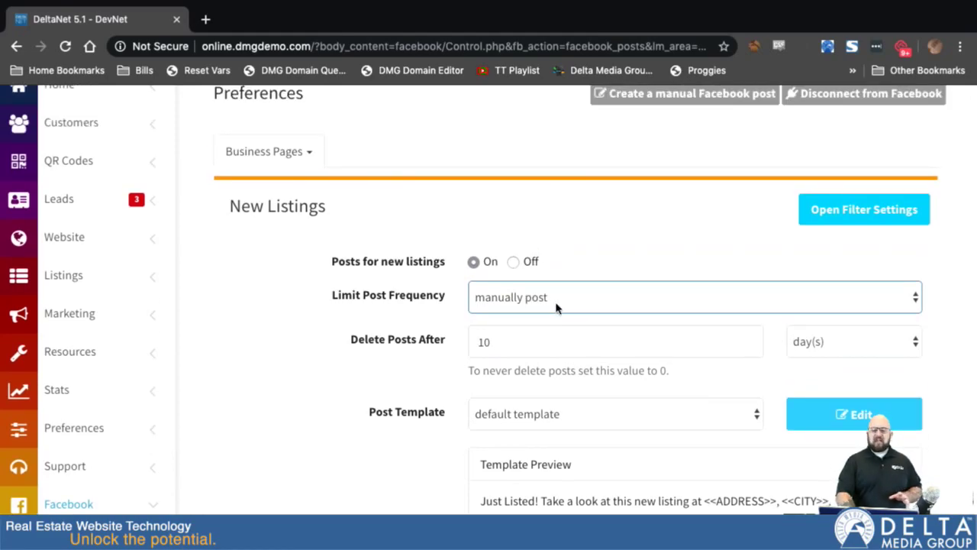
scroll(555, 307, "up", 1)
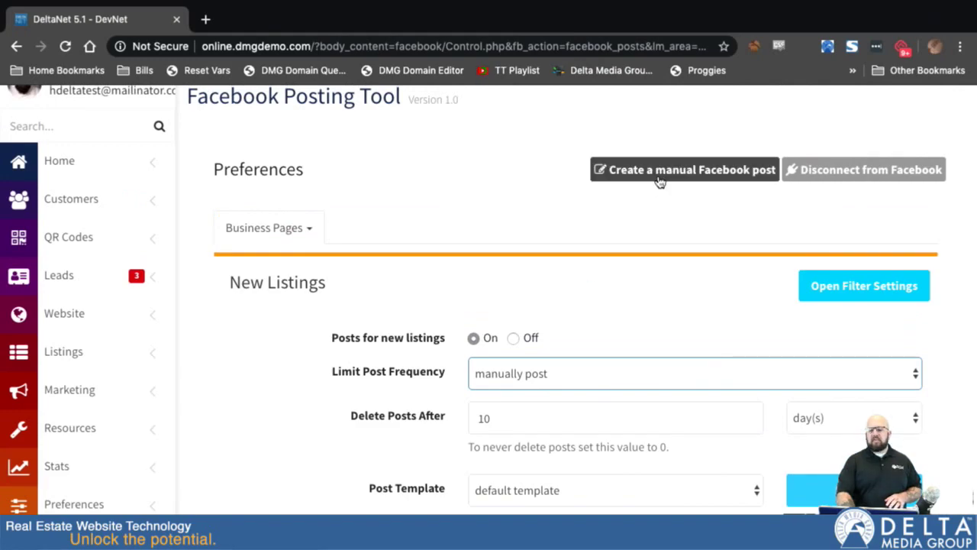
scroll(609, 329, "down", 2)
scroll(611, 329, "up", 2)
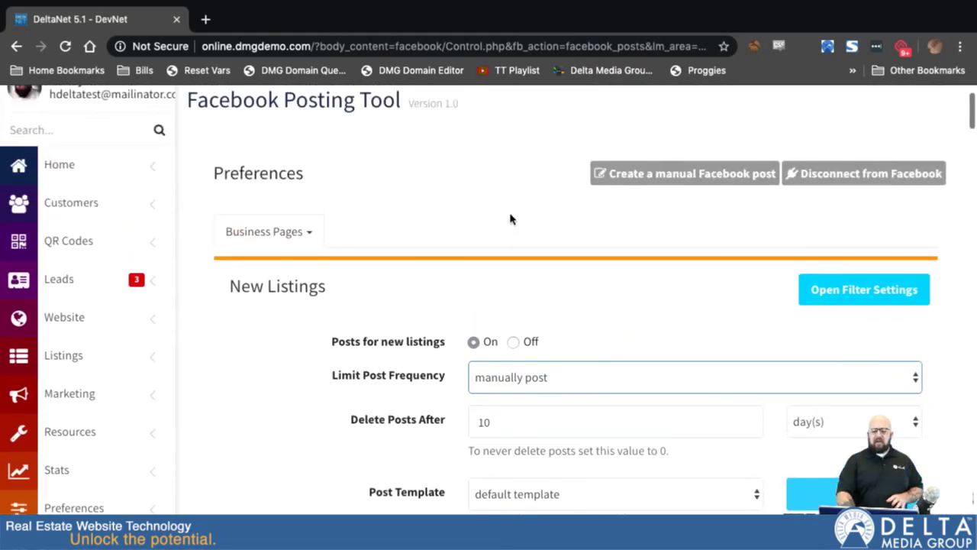
left_click(653, 176)
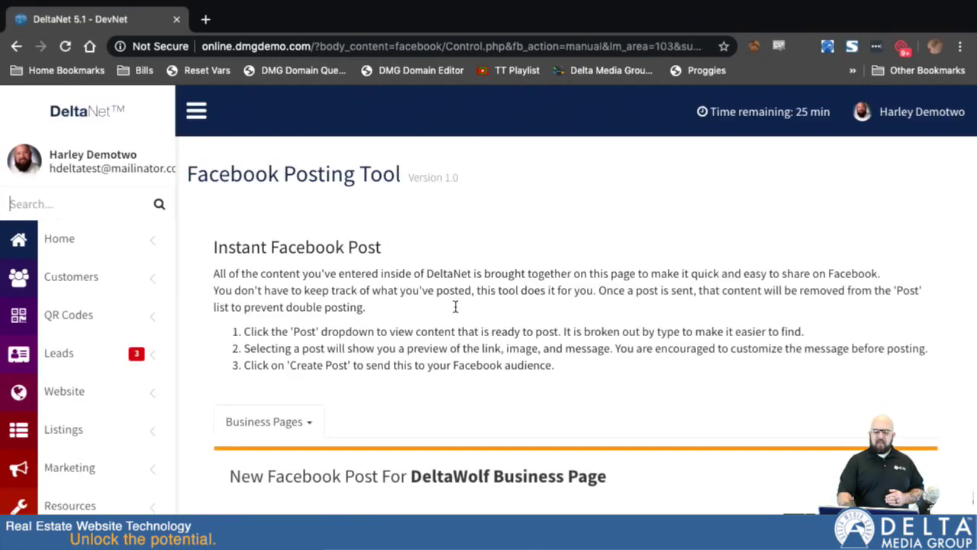
Examine the post selection list, image option and message field of the new post form for the DeltaWolf Business Page.
scroll(436, 371, "down", 5)
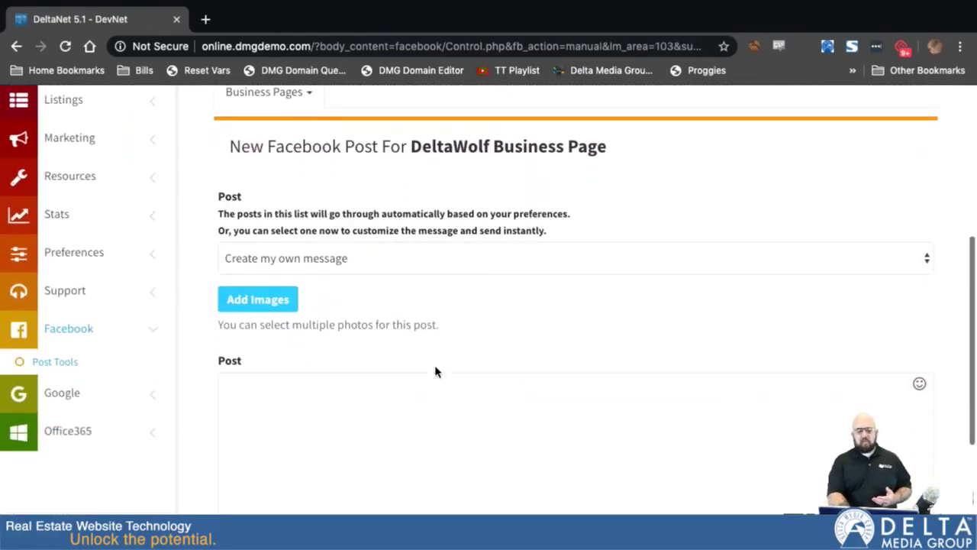
left_click(350, 255)
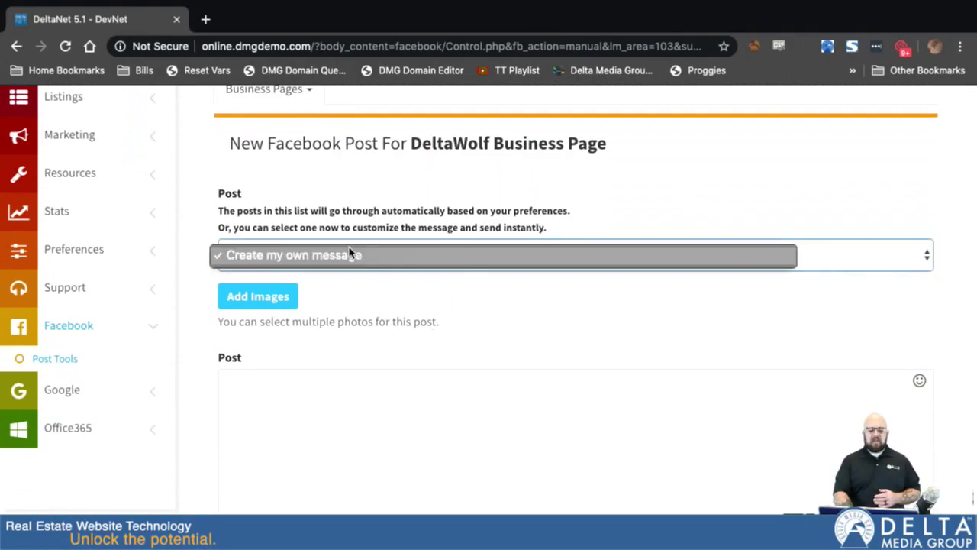
left_click(426, 296)
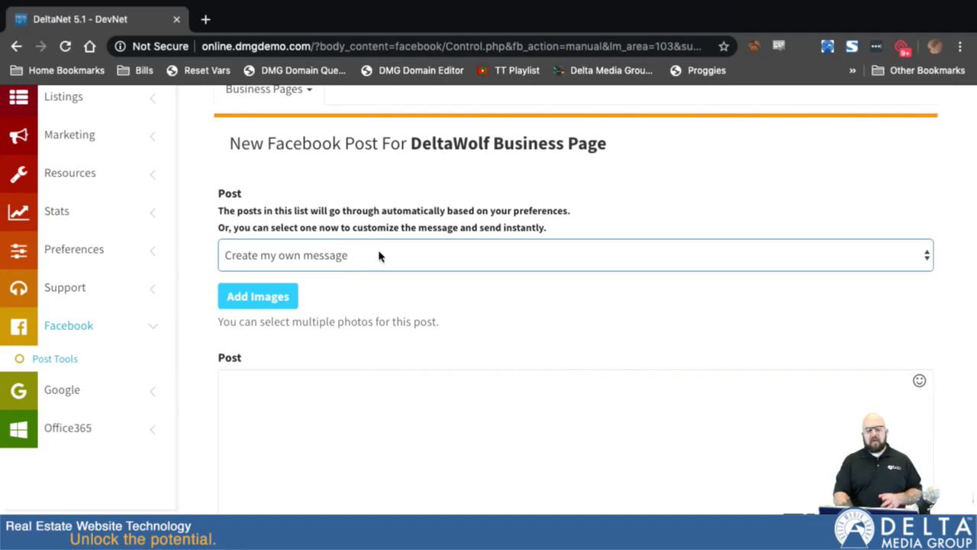
left_click(379, 256)
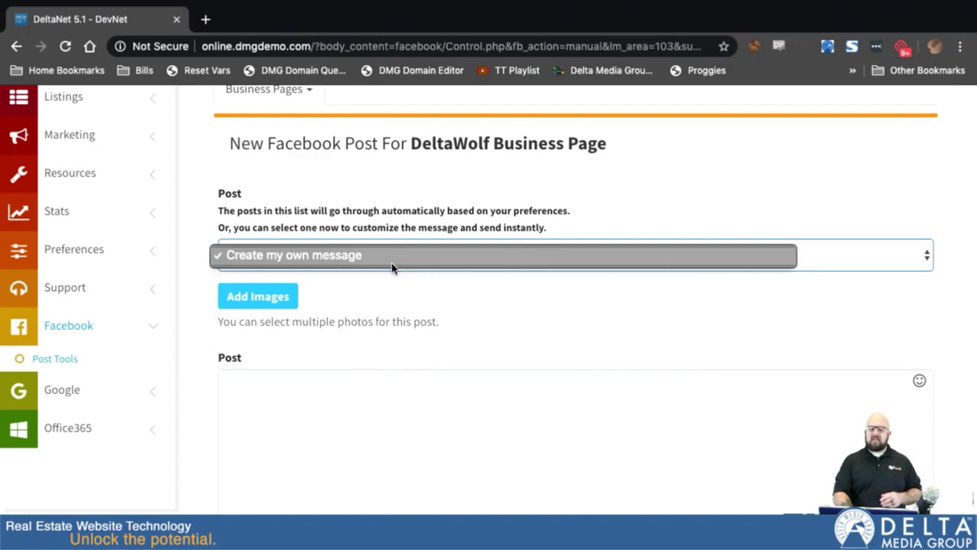
left_click(390, 283)
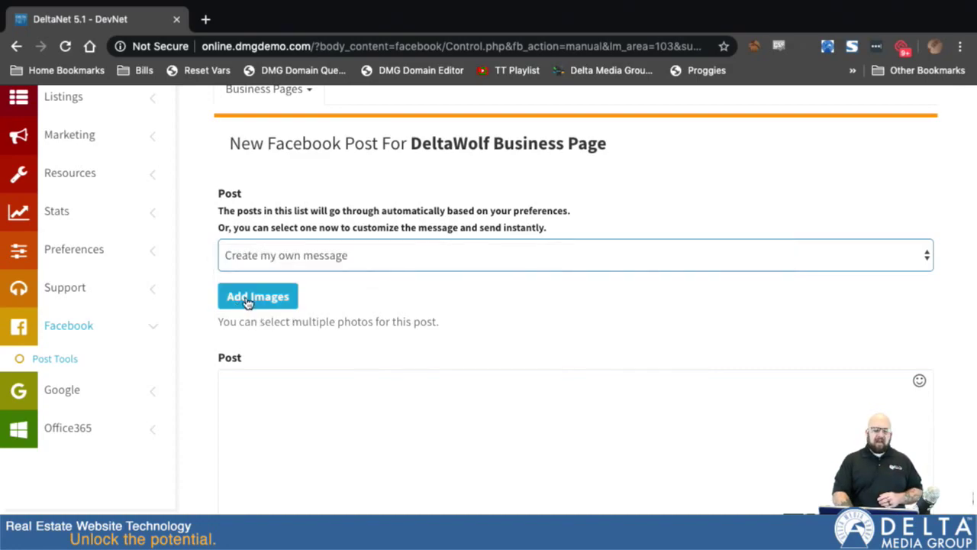
scroll(394, 334, "down", 3)
left_click(360, 282)
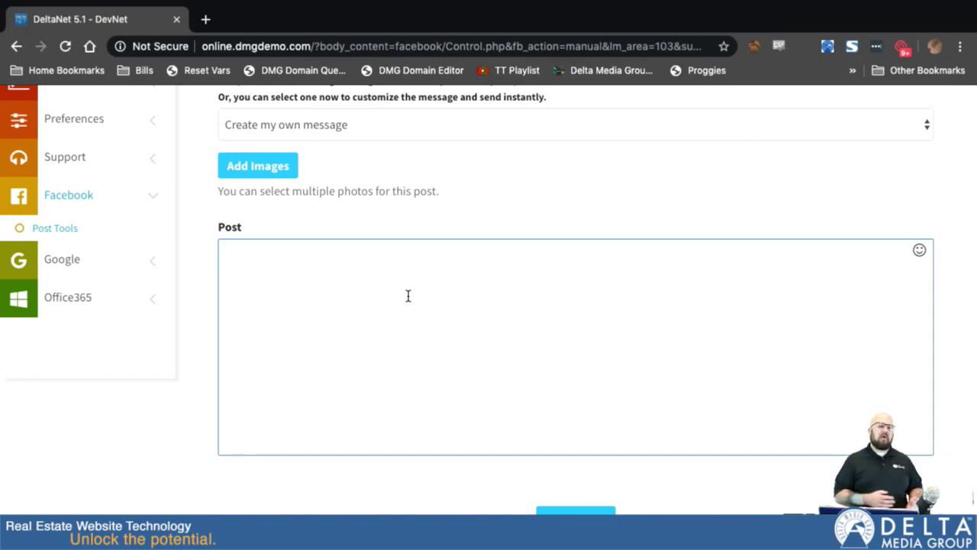
scroll(408, 295, "up", 2)
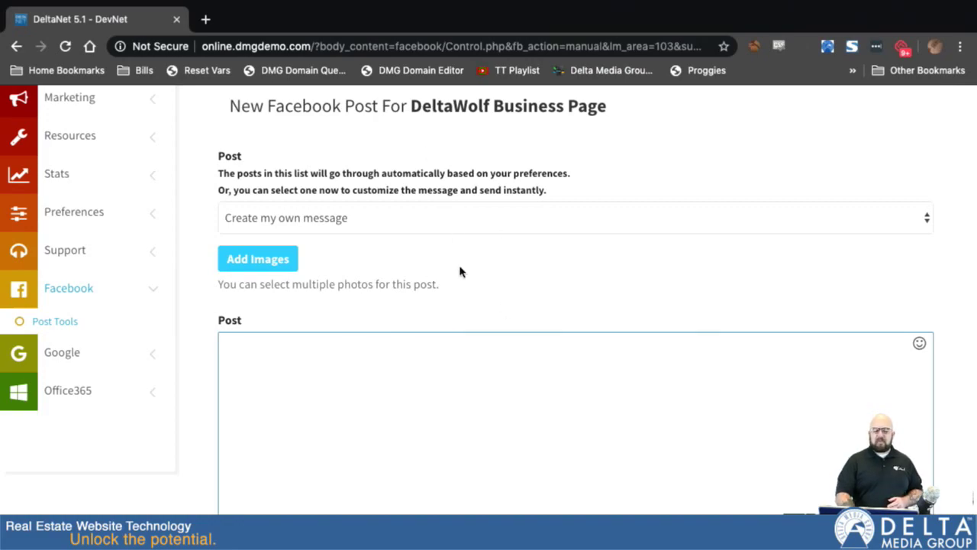
Insert a tongue-out emoji into the message of the new post for the DeltaWolf Business Page.
scroll(460, 270, "down", 2)
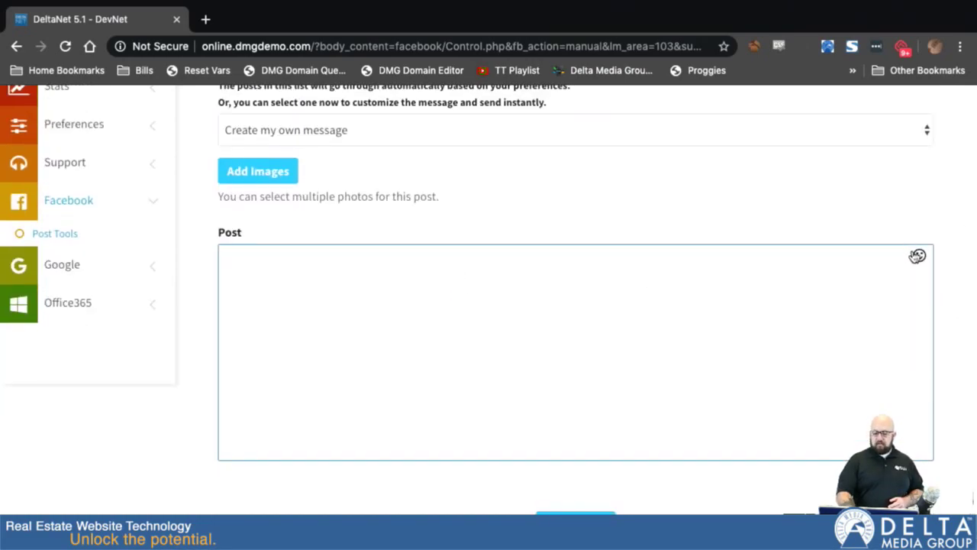
left_click(919, 255)
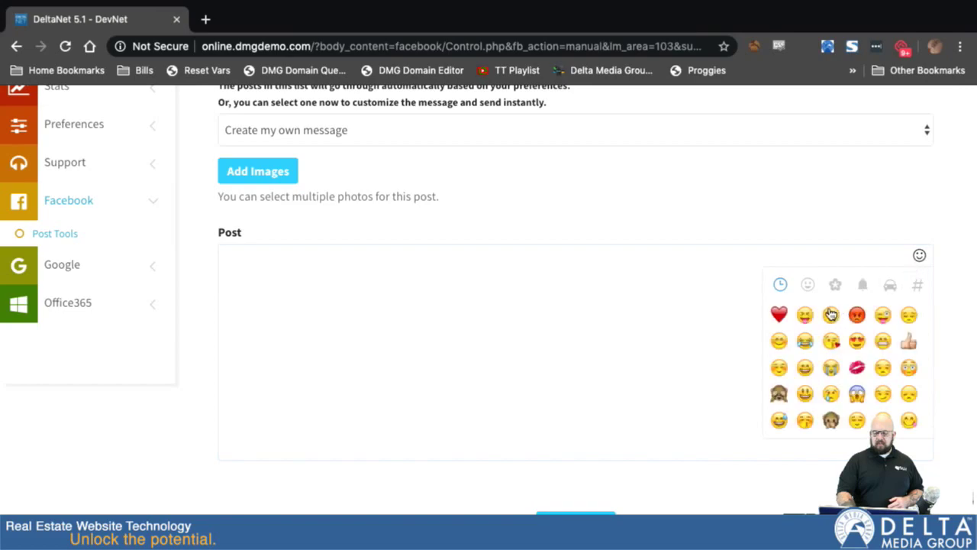
left_click(808, 316)
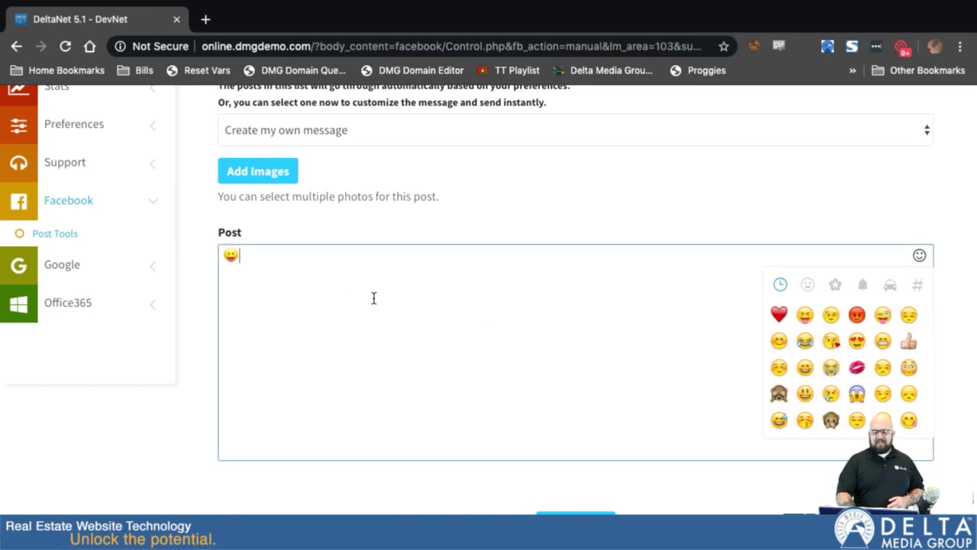
left_click(463, 219)
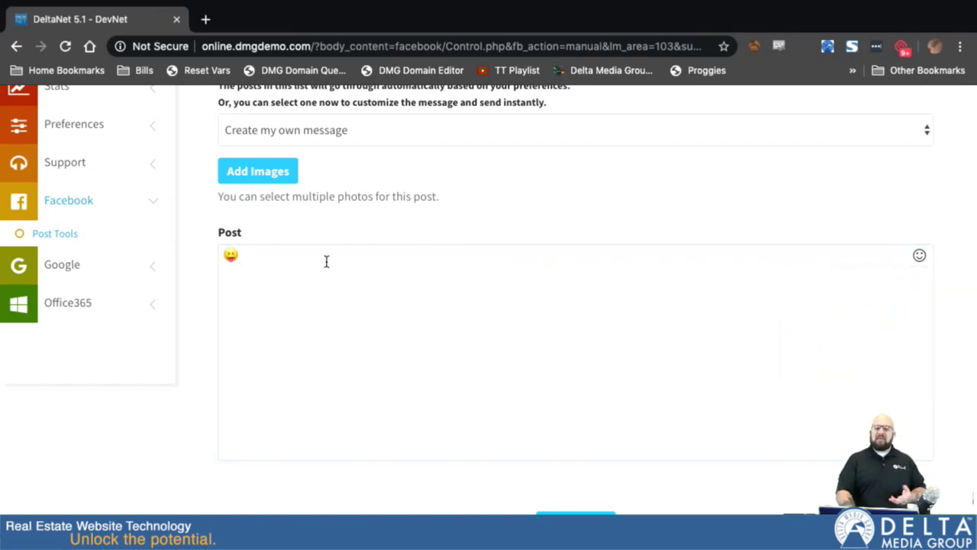
scroll(379, 506, "up", 4)
scroll(370, 497, "down", 5)
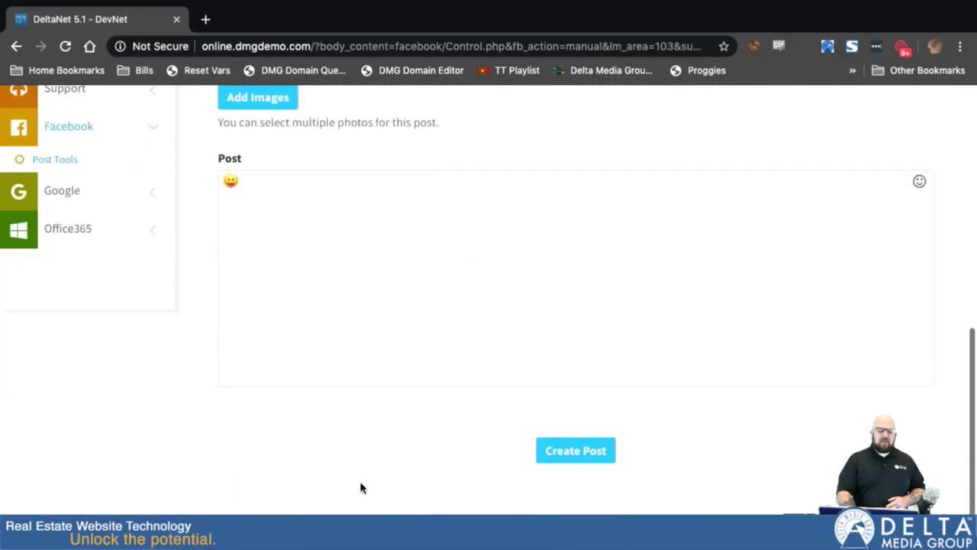
Return to the Facebook Post Tools and select manually post as the frequency limit for new listings.
left_click(60, 160)
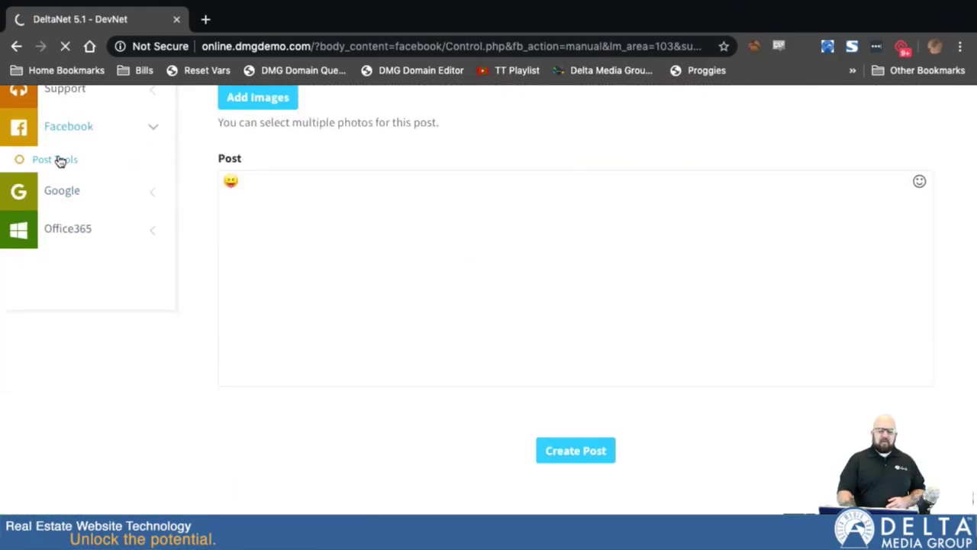
scroll(427, 321, "down", 5)
scroll(424, 388, "down", 1)
scroll(424, 388, "up", 1)
left_click(566, 242)
left_click(567, 239)
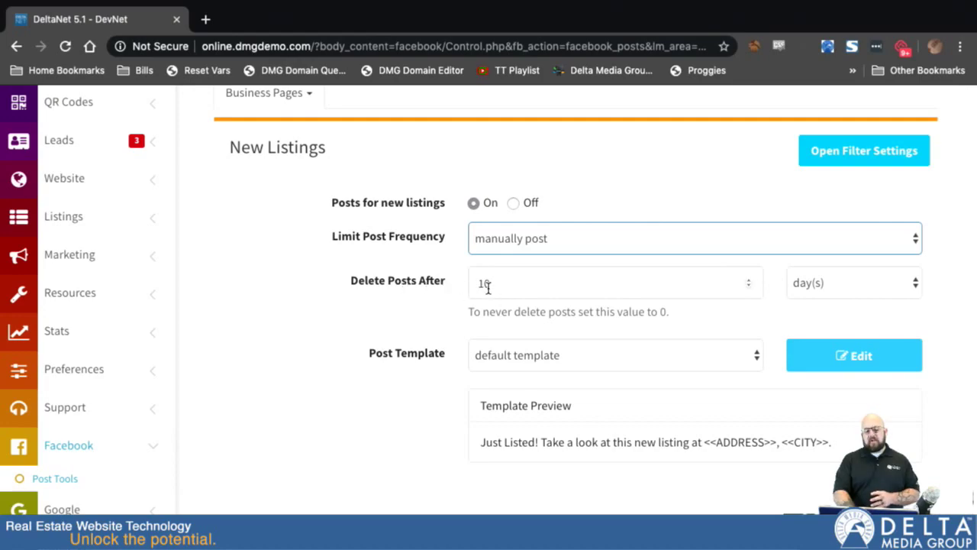
Try setting new-listing posts to be deleted after 1 quarter.
left_click(834, 284)
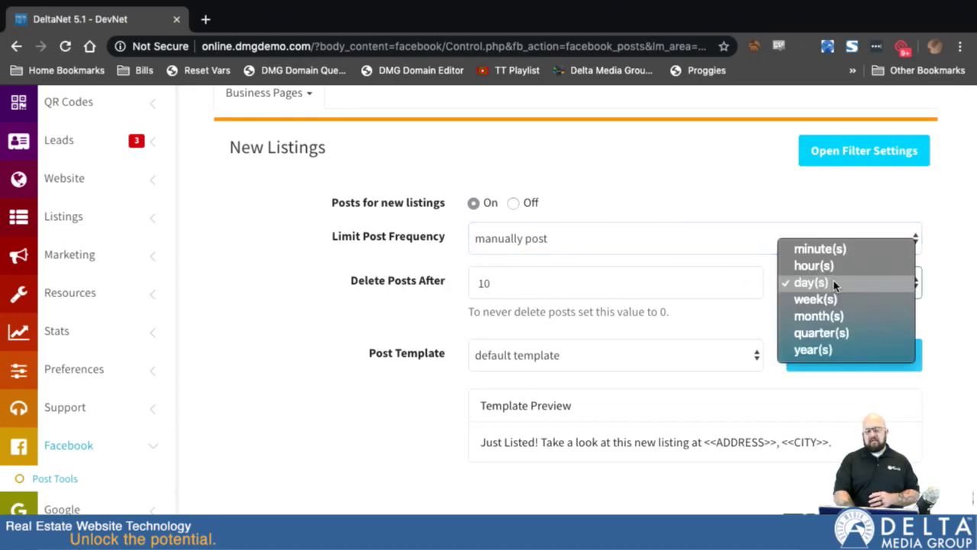
left_click(670, 289)
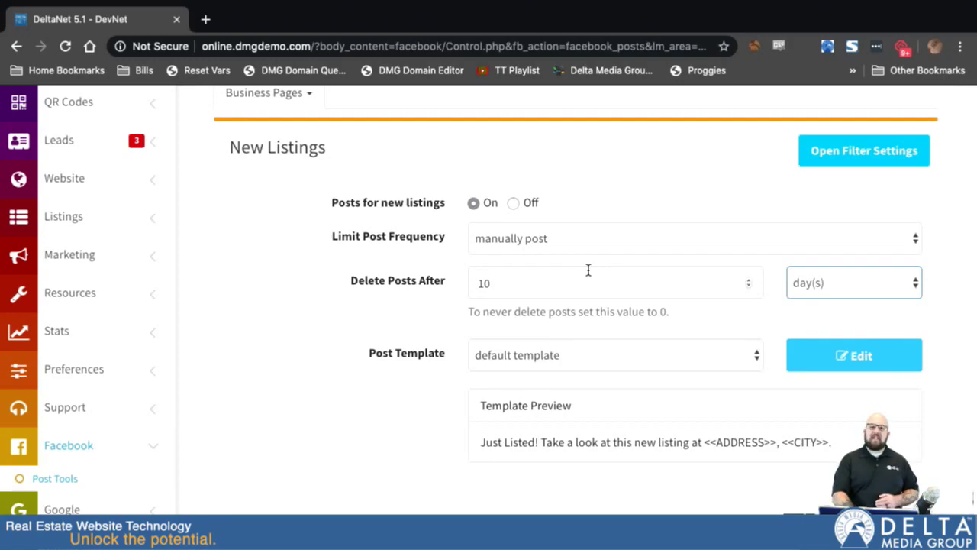
left_click(855, 284)
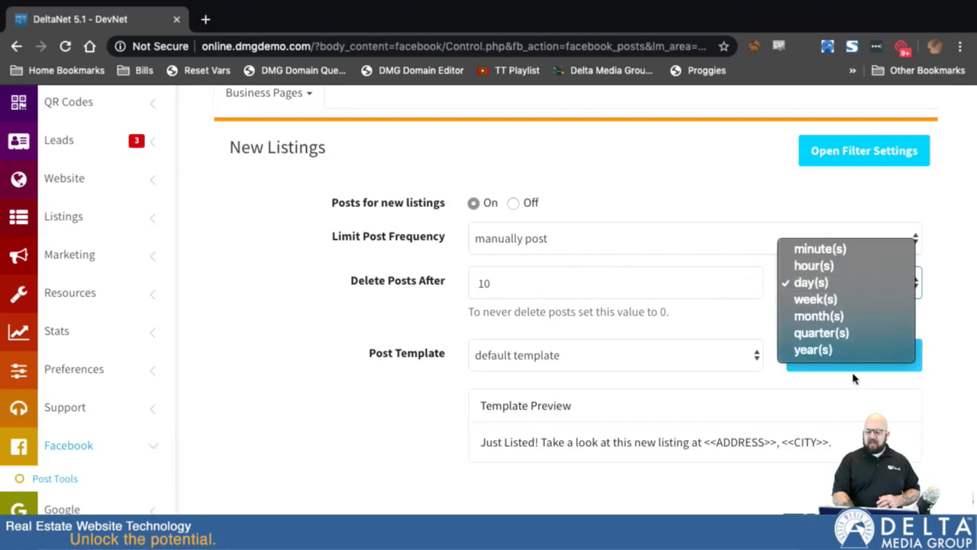
left_click(821, 333)
left_click(687, 273)
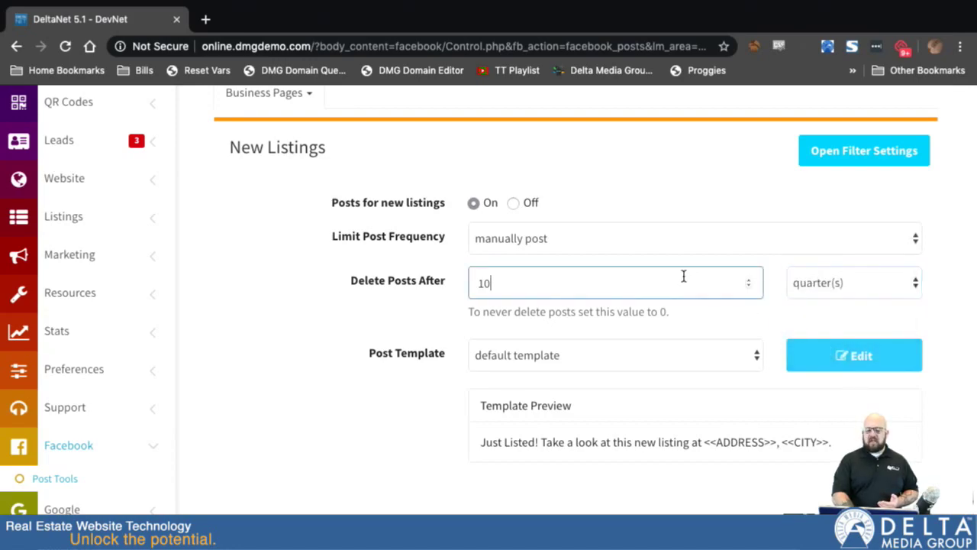
key("BackSpace")
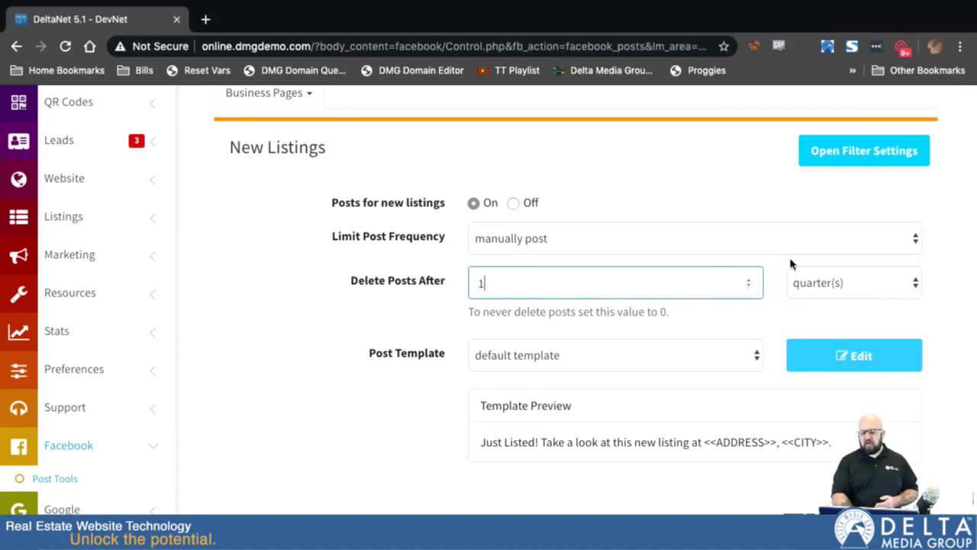
Set the deletion period for new-listing posts to 10 years.
left_click(831, 289)
left_click(823, 302)
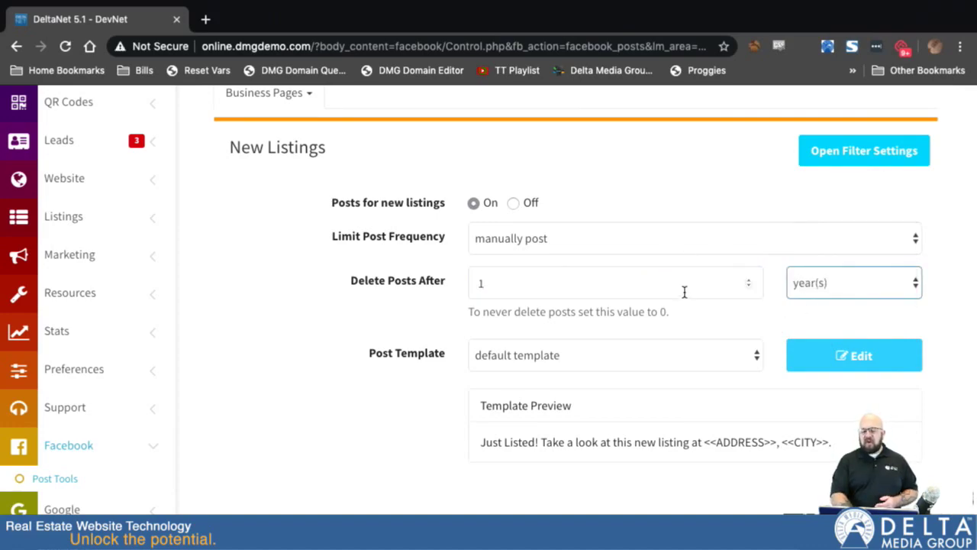
left_click(663, 286)
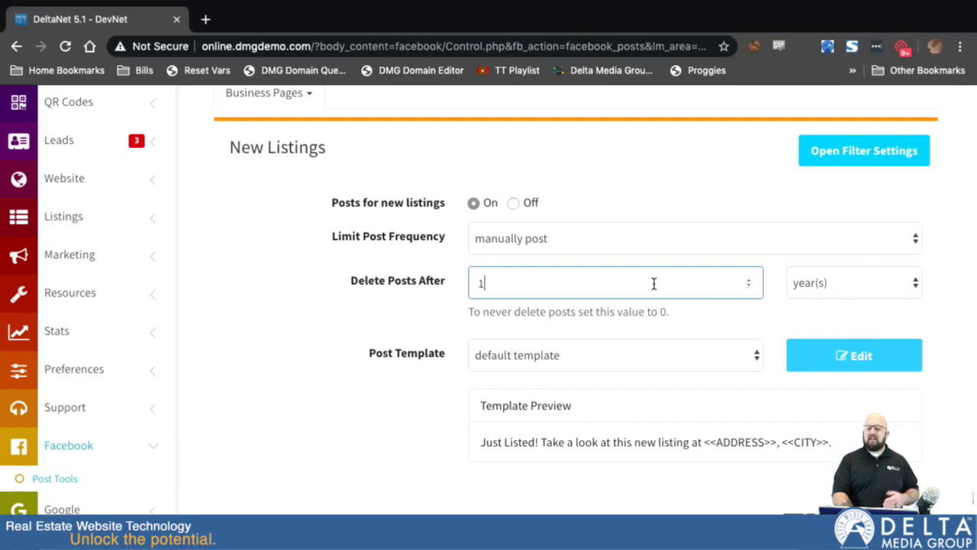
key("BackSpace")
type("10")
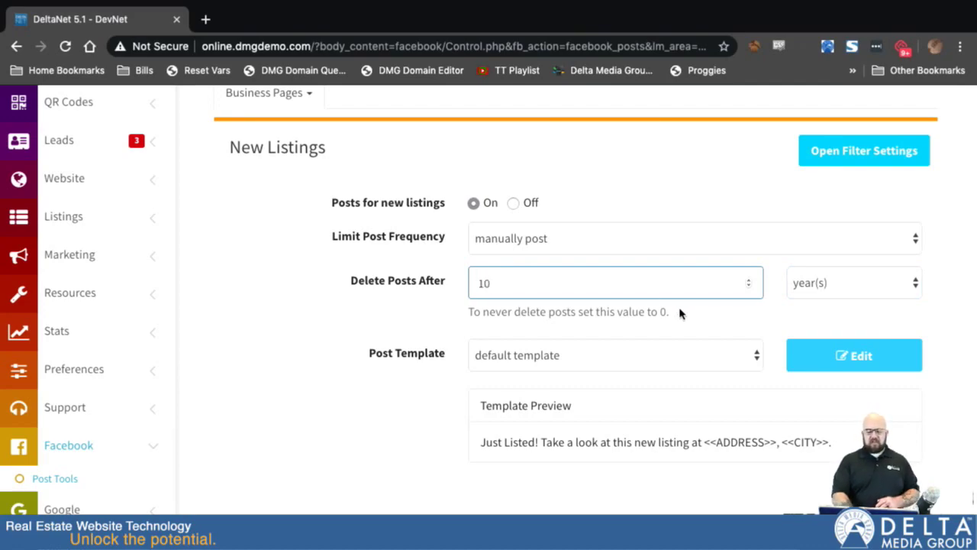
scroll(672, 325, "down", 2)
scroll(671, 325, "up", 1)
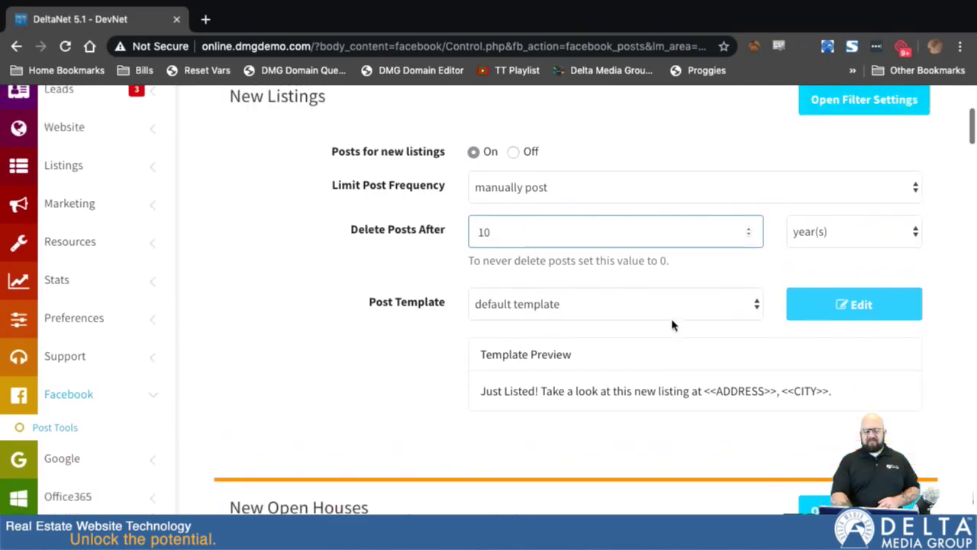
scroll(672, 324, "up", 1)
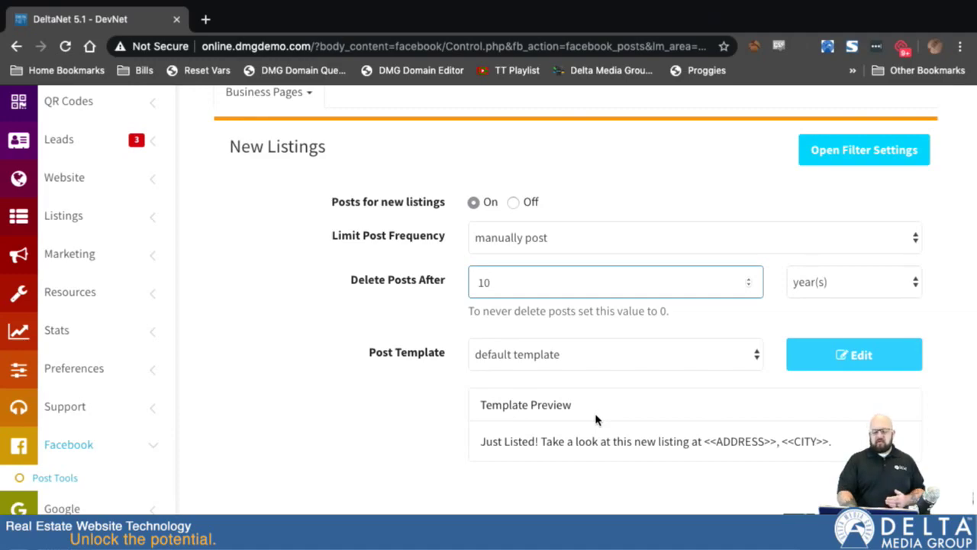
Preview template 1, template 2 and template 3 for new-listing posts, and return to the default template.
left_click_drag(478, 441, 837, 445)
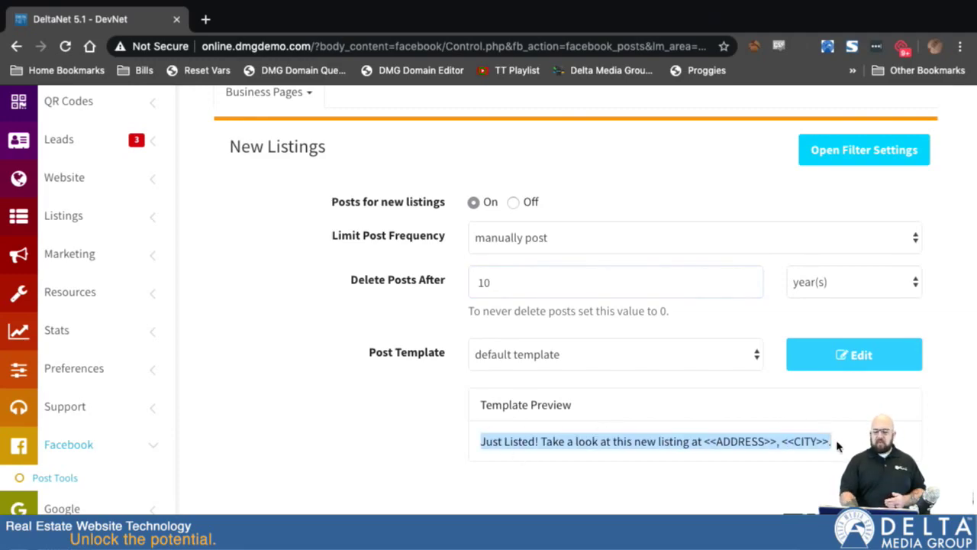
left_click(724, 356)
left_click(707, 372)
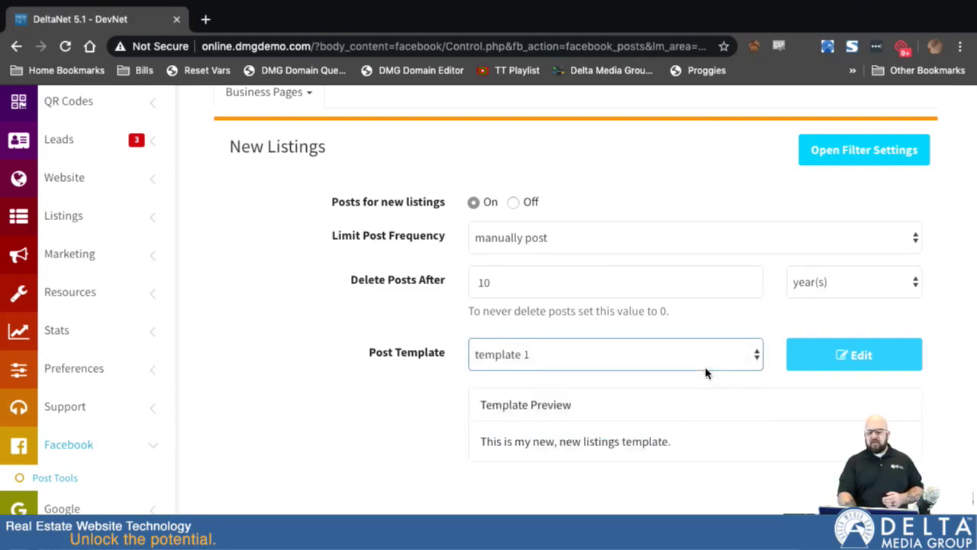
left_click(679, 354)
left_click(671, 371)
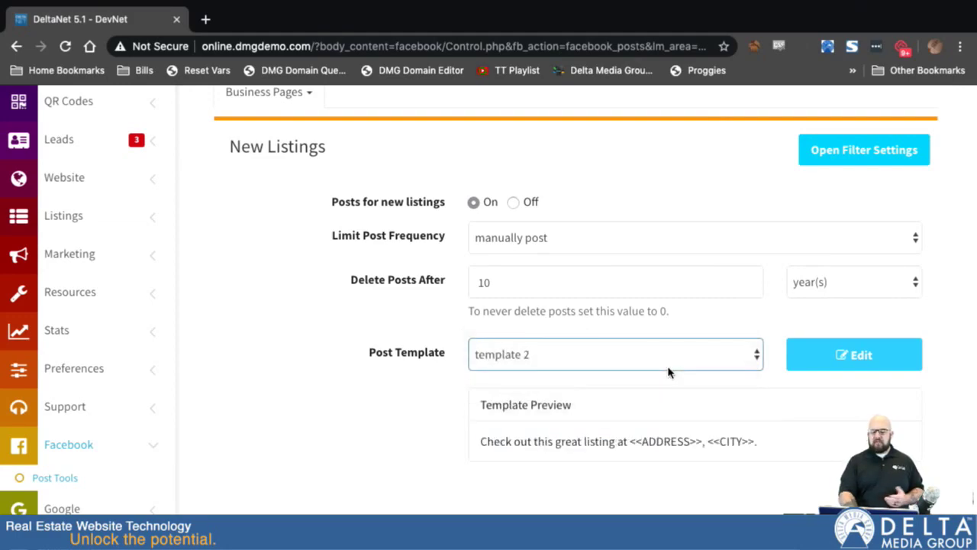
left_click(652, 356)
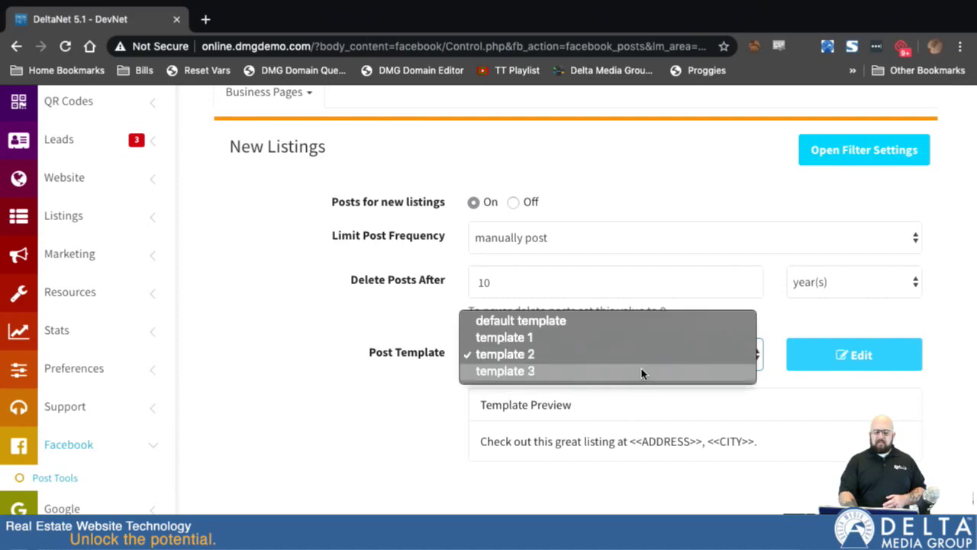
left_click(644, 371)
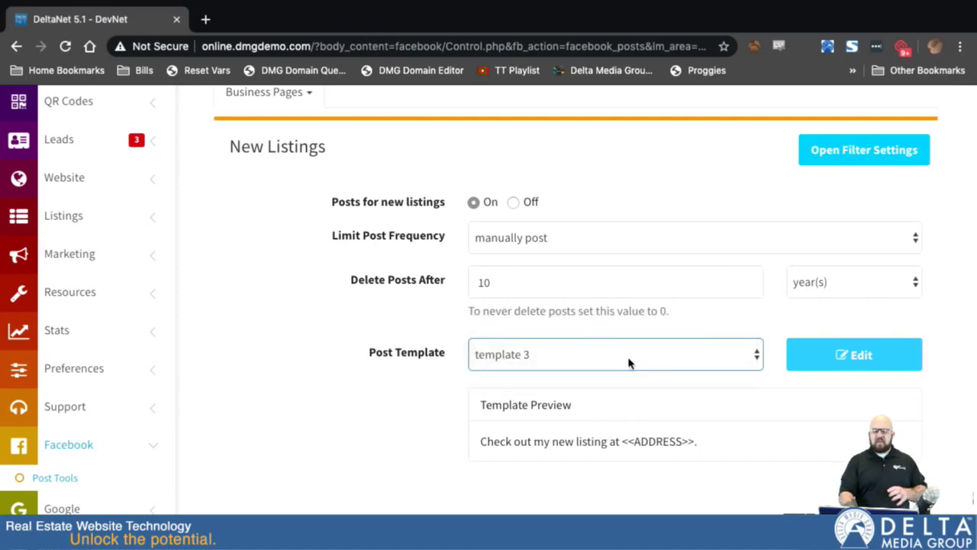
left_click(629, 362)
left_click(614, 307)
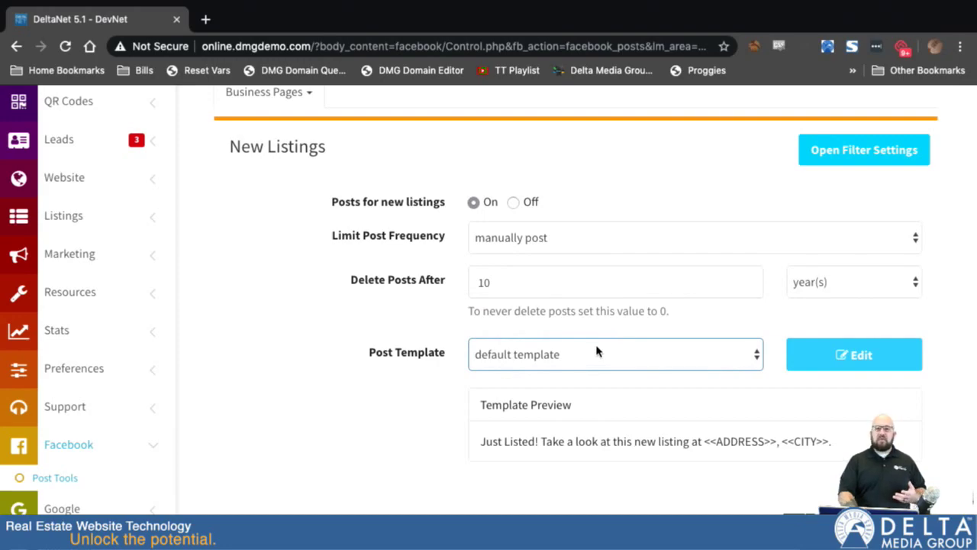
Examine the blank Create New Template form and its placeholder values for new listings, and close it without saving.
left_click(837, 359)
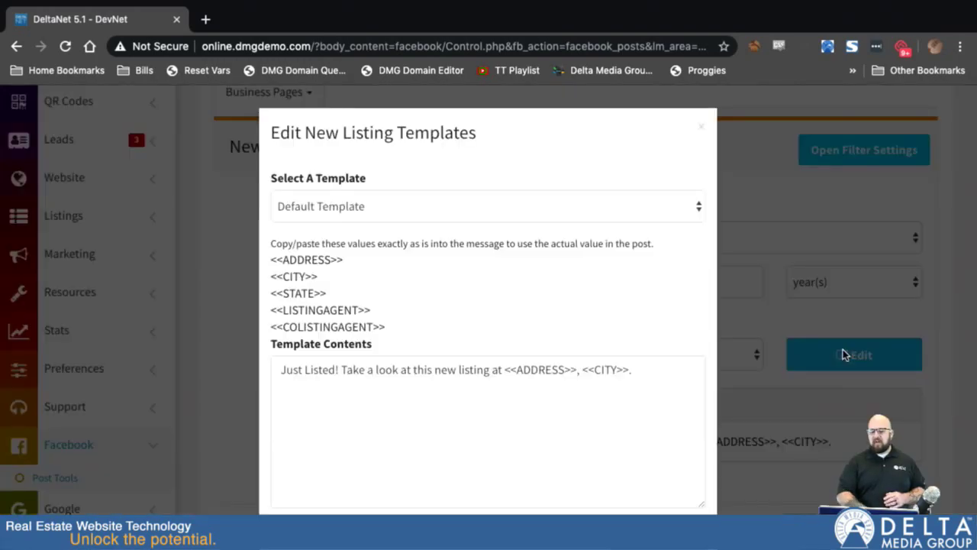
left_click(364, 210)
left_click(363, 274)
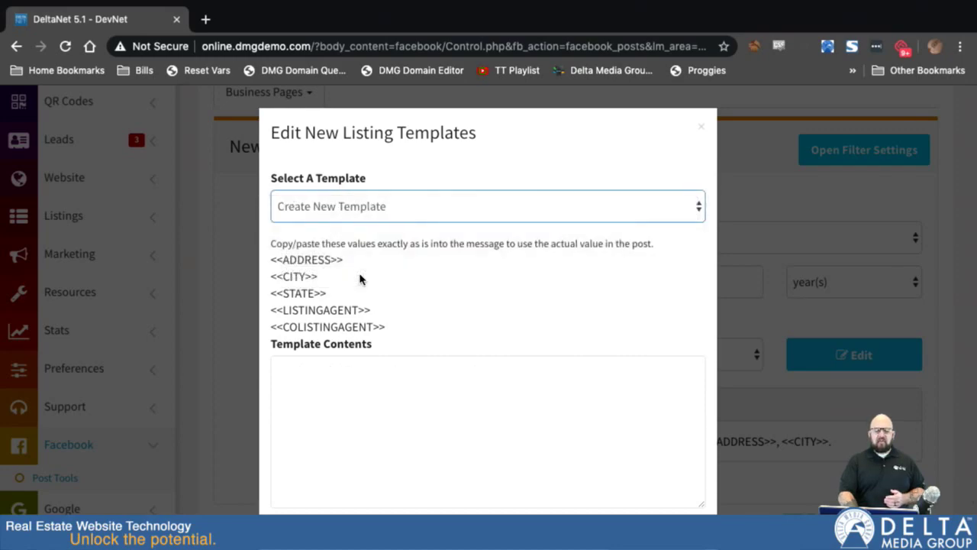
left_click(365, 367)
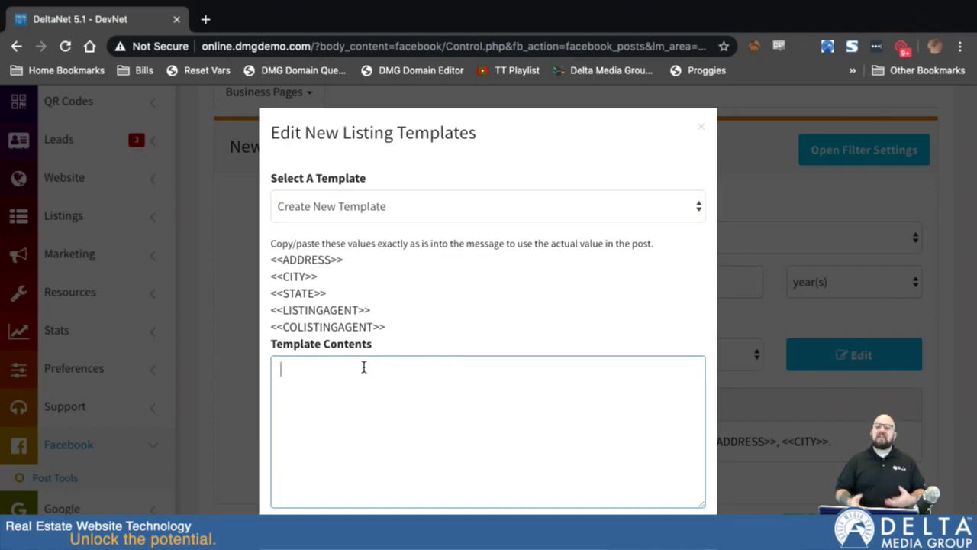
left_click_drag(271, 255, 346, 267)
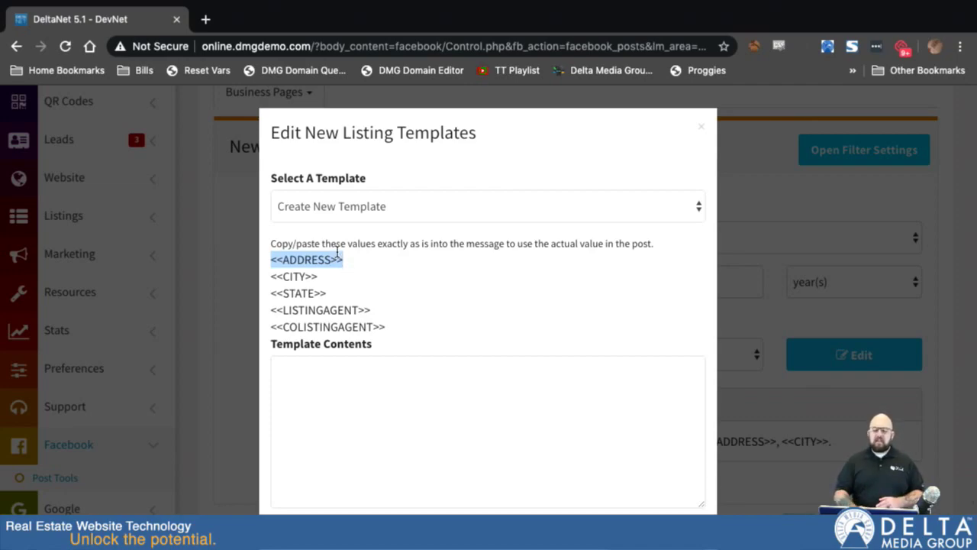
left_click_drag(272, 277, 338, 298)
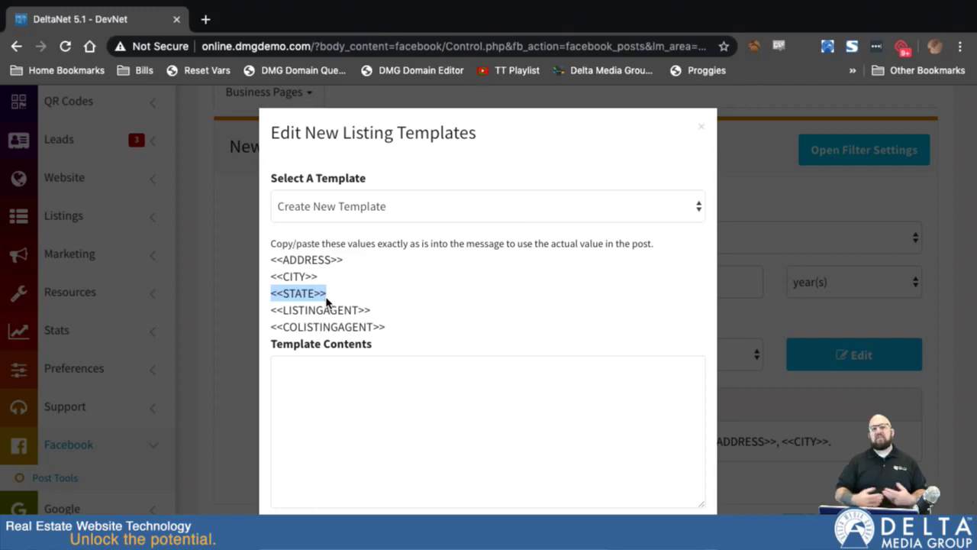
scroll(421, 461, "down", 1)
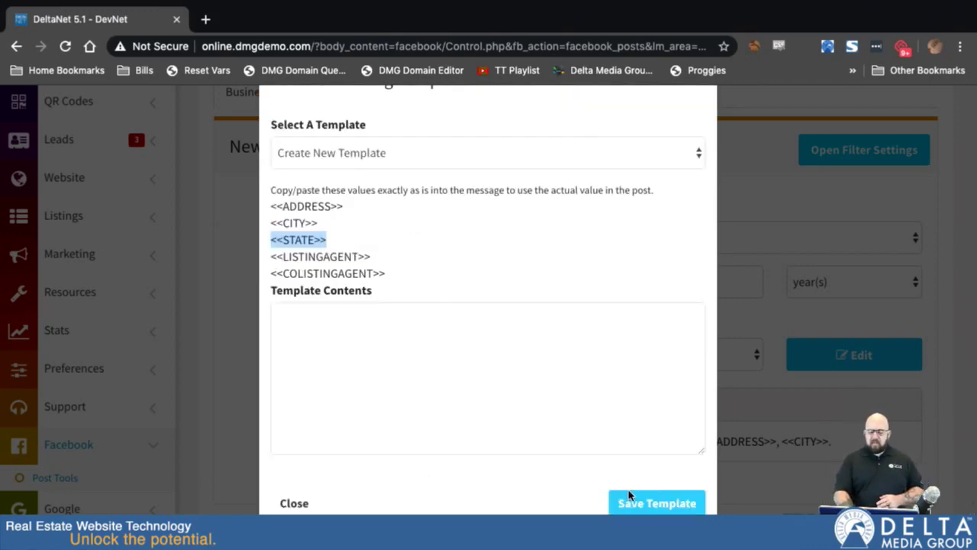
left_click(313, 496)
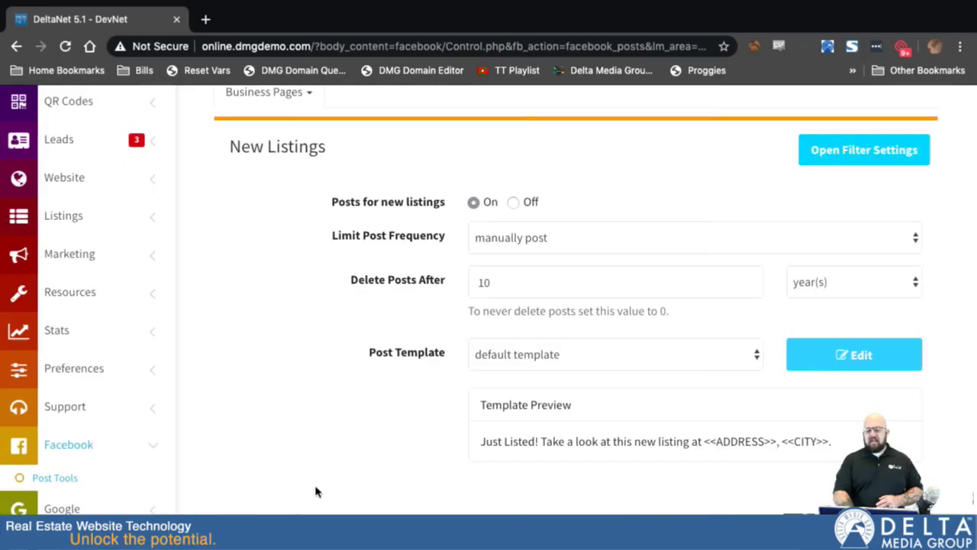
Check the list of available post templates for new listings, keeping the default template.
left_click(606, 353)
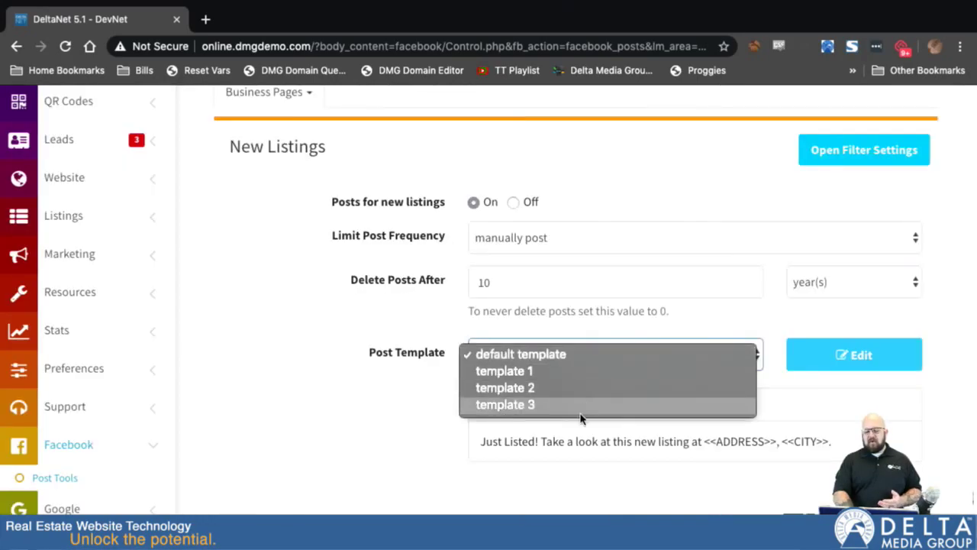
left_click(390, 417)
scroll(319, 252, "up", 1)
scroll(323, 200, "down", 1)
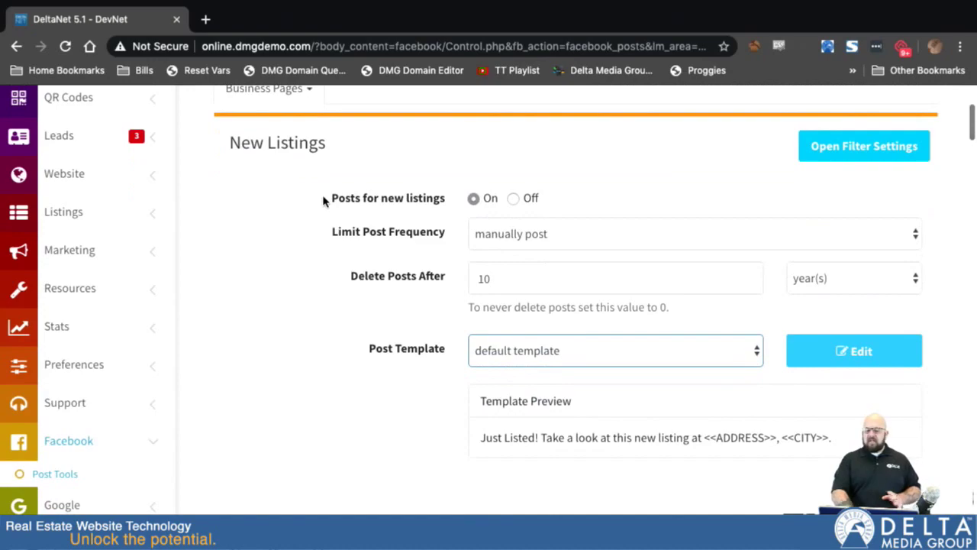
Open the filter settings for new listings and examine the location, price, agent/office and property type criteria.
left_click(859, 149)
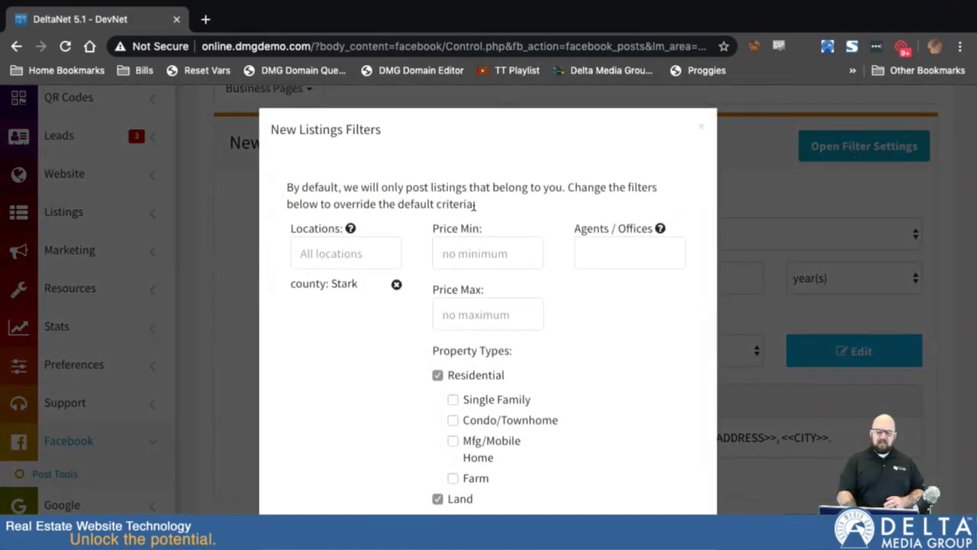
left_click(334, 251)
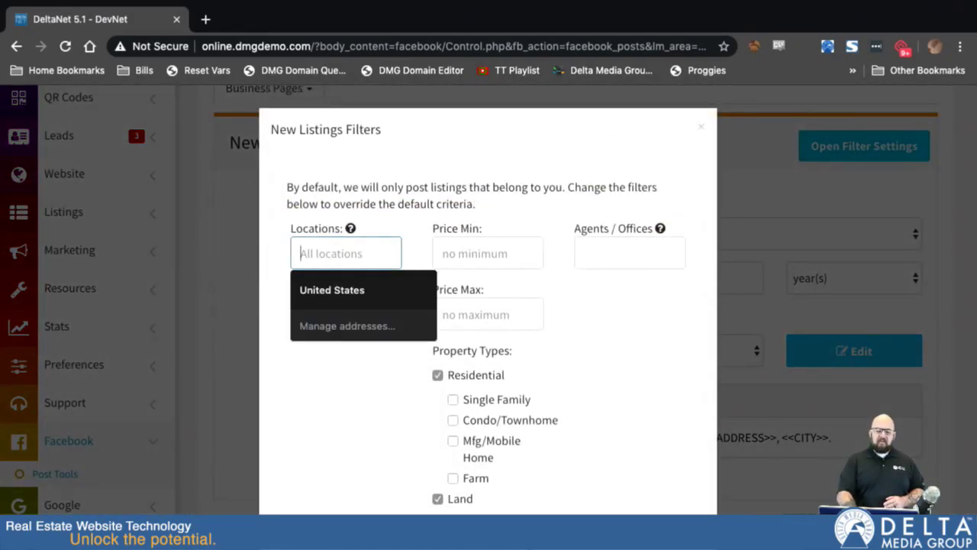
left_click(393, 500)
scroll(610, 430, "down", 2)
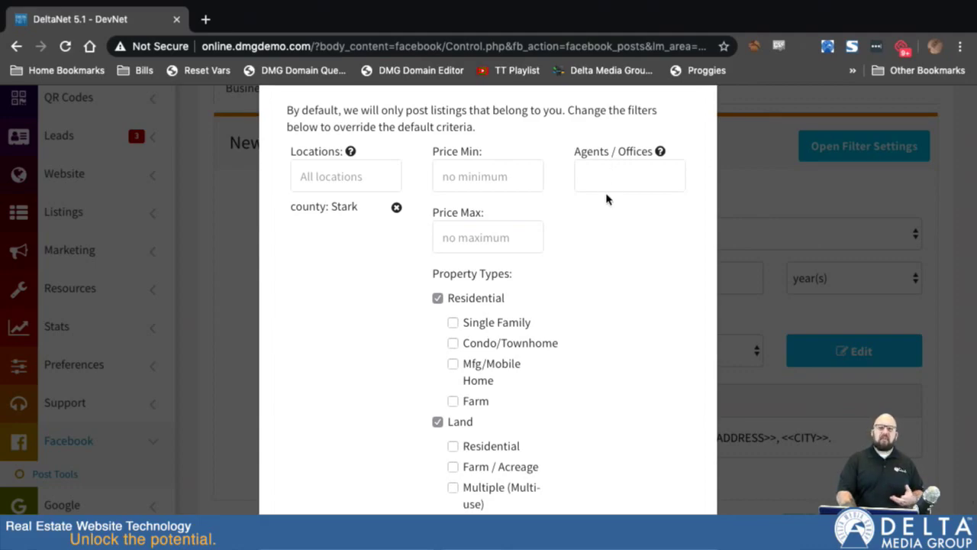
scroll(542, 285, "down", 3)
scroll(543, 285, "up", 3)
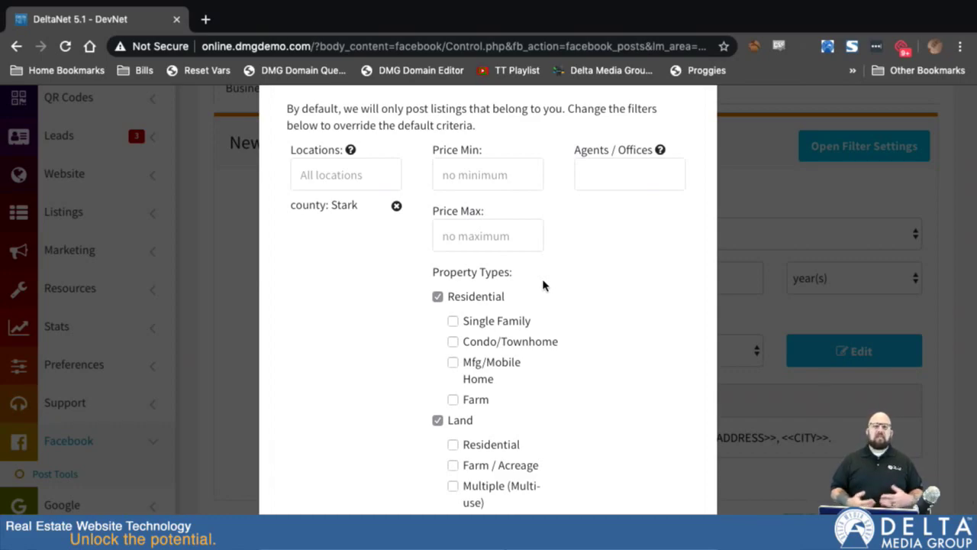
Search the Agents / Offices filter for an agent by first name, and clear the entry without selecting anyone.
left_click(604, 175)
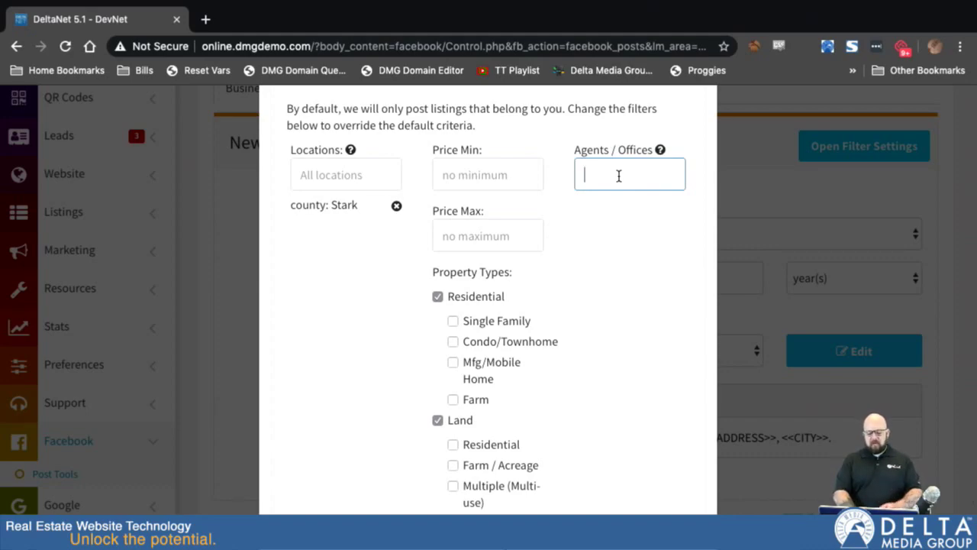
type("josh")
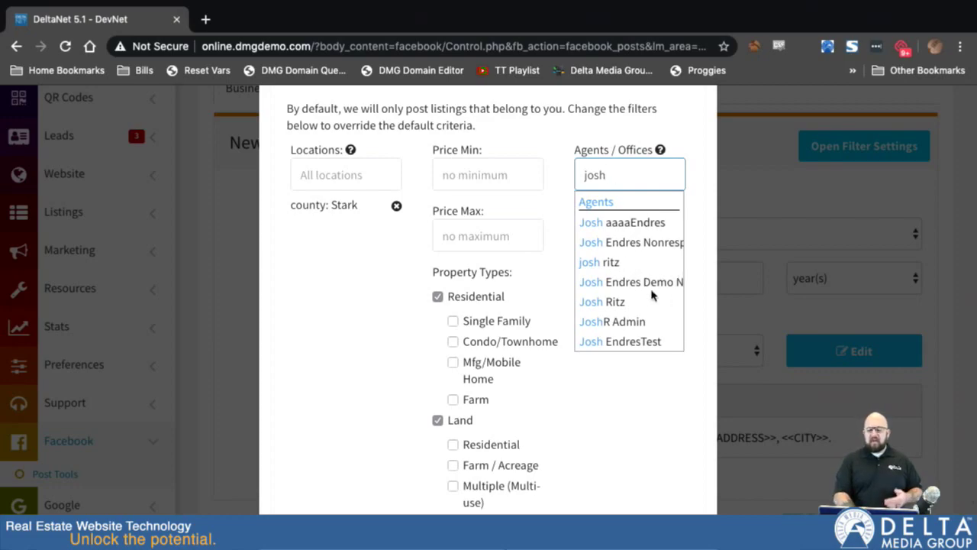
left_click(620, 384)
left_click(615, 166)
double_click(616, 168)
key("BackSpace")
left_click(626, 504)
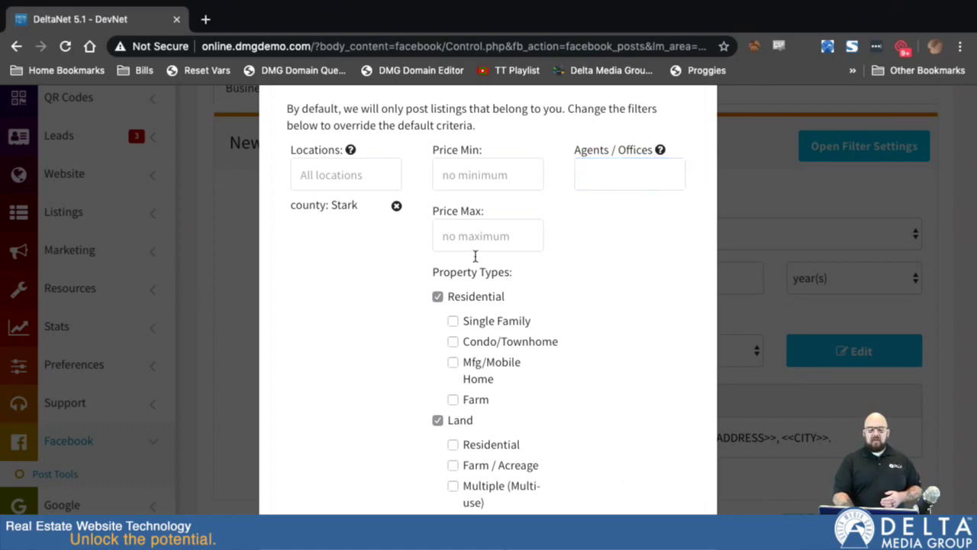
Review the property type options and the Locations filter for new listings, and close the filters without saving.
scroll(493, 371, "down", 2)
scroll(460, 371, "down", 1)
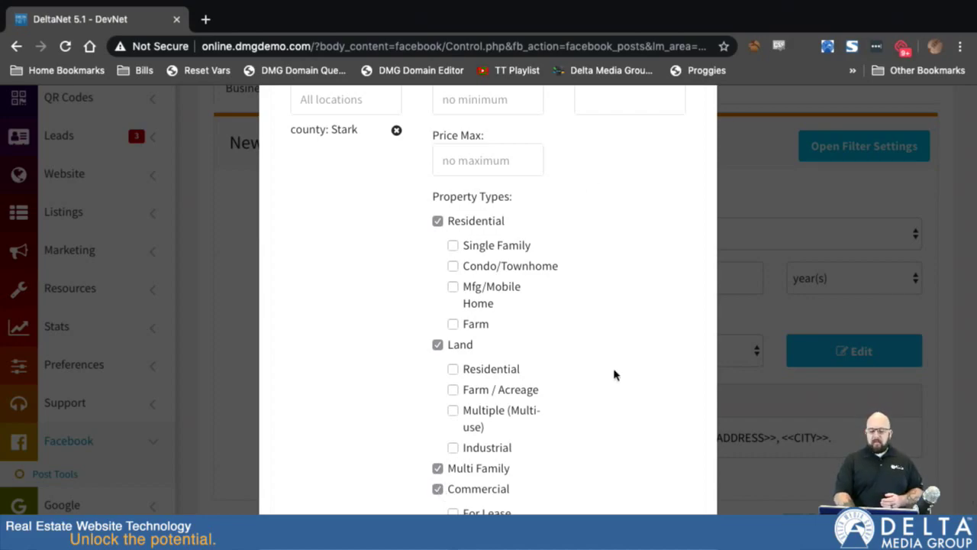
scroll(614, 374, "down", 4)
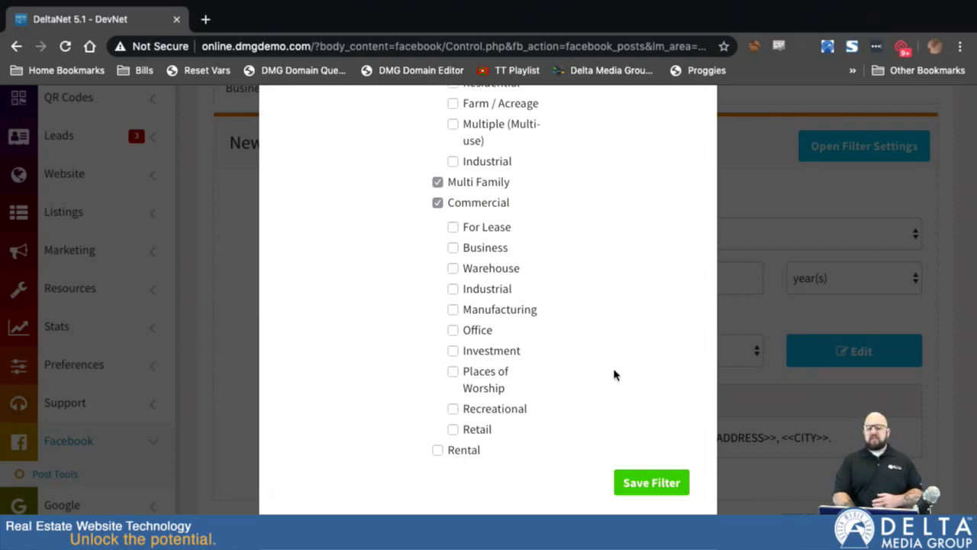
scroll(615, 374, "up", 6)
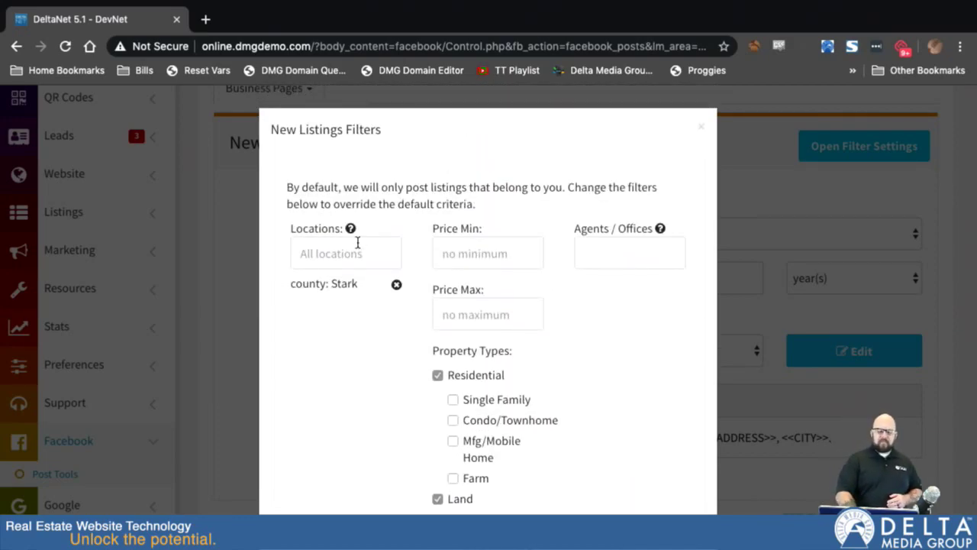
left_click(327, 262)
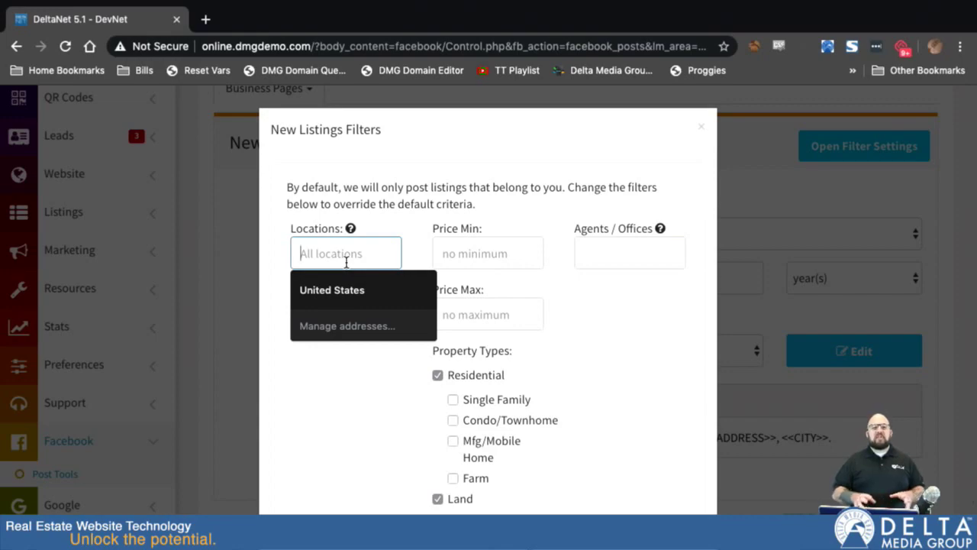
left_click(629, 335)
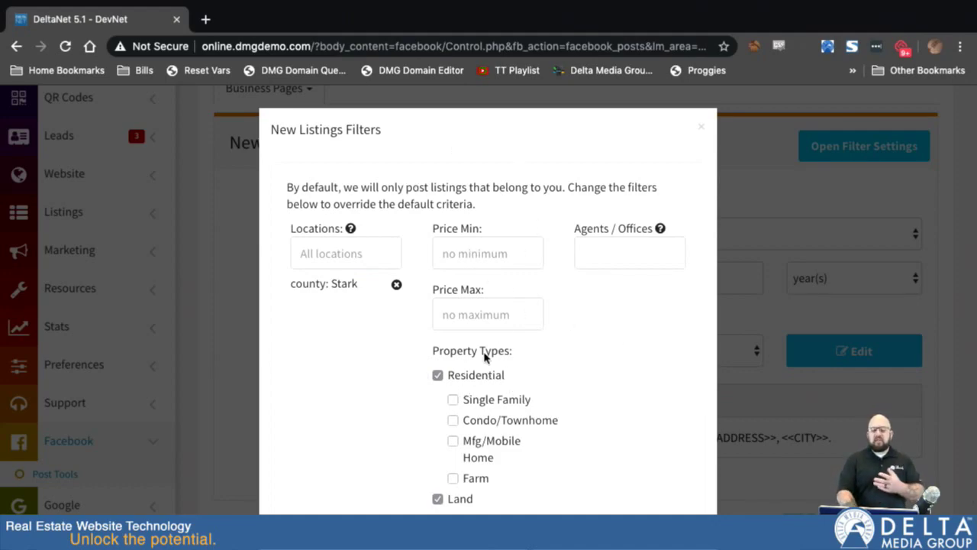
scroll(585, 433, "down", 5)
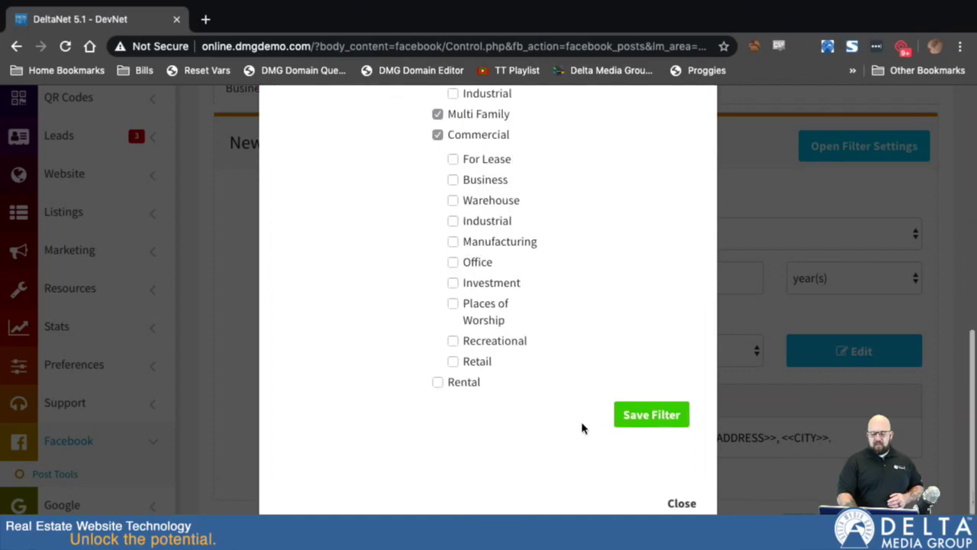
scroll(568, 197, "up", 1)
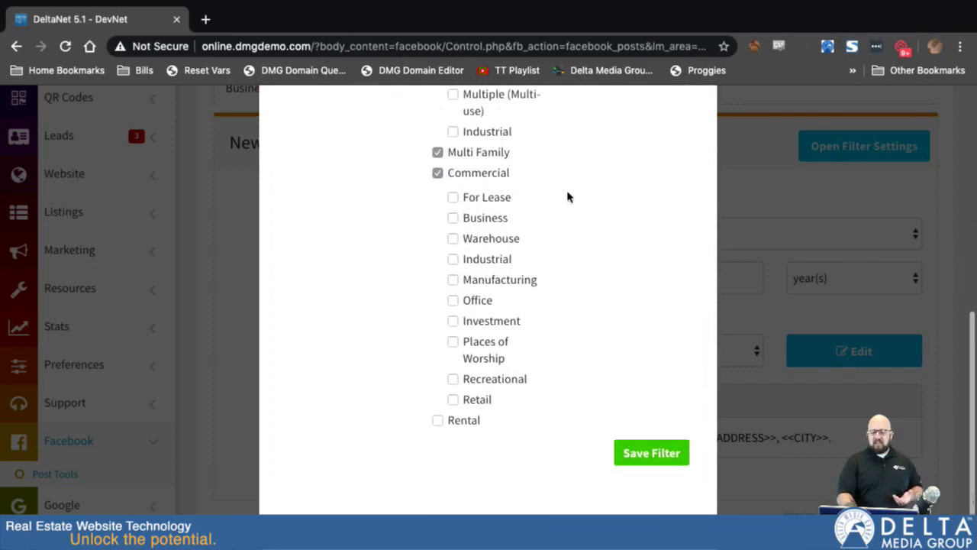
scroll(568, 197, "up", 6)
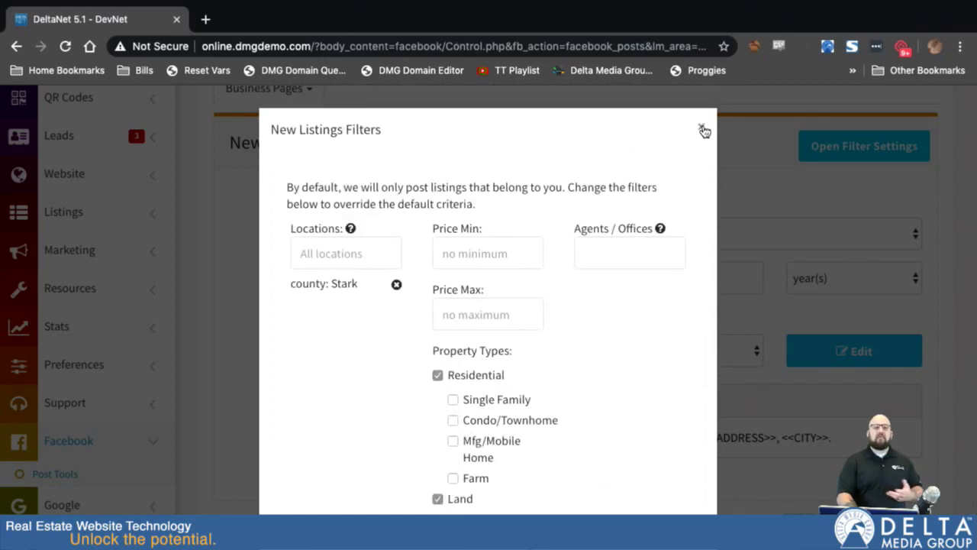
left_click(704, 131)
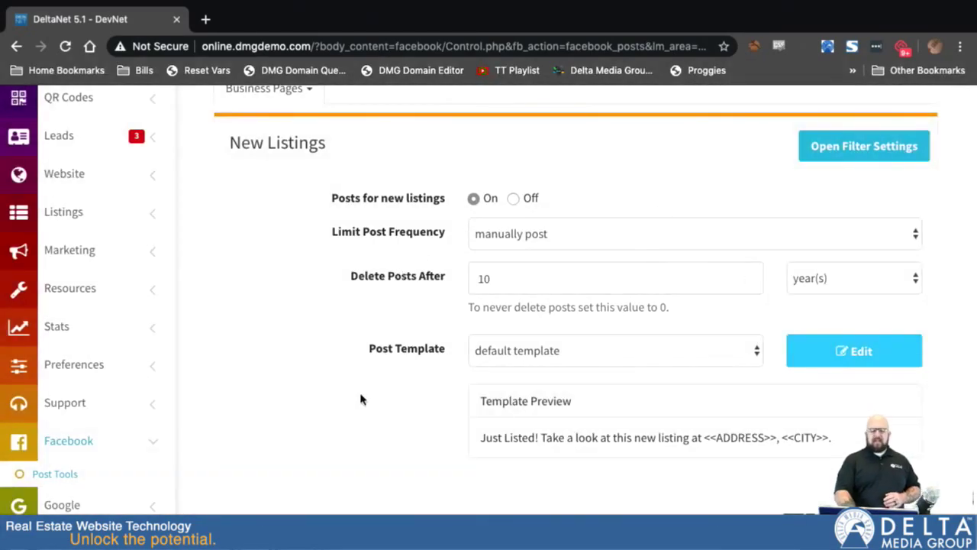
Go to the New Open Houses section, view its filter settings, and close them without changes.
scroll(361, 400, "down", 2)
scroll(361, 400, "down", 5)
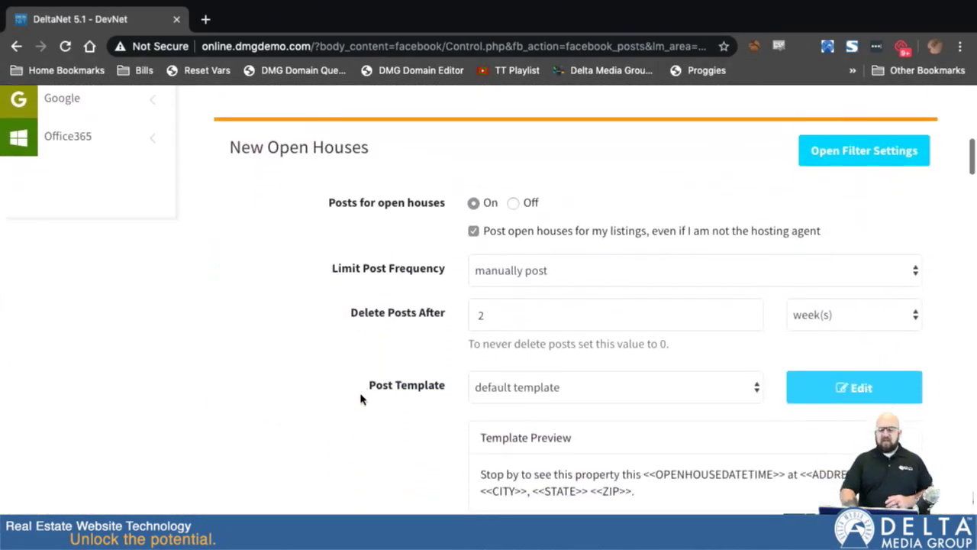
scroll(361, 400, "up", 1)
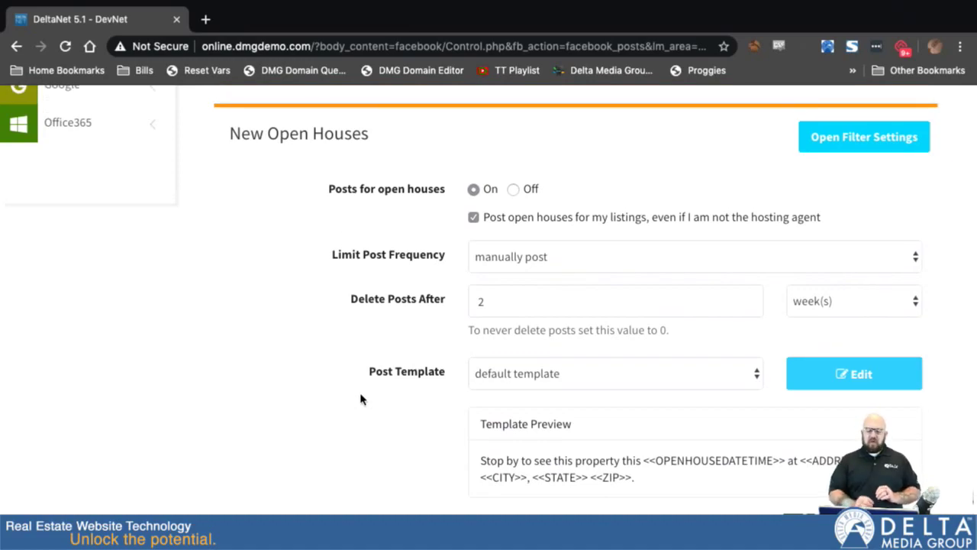
left_click(845, 146)
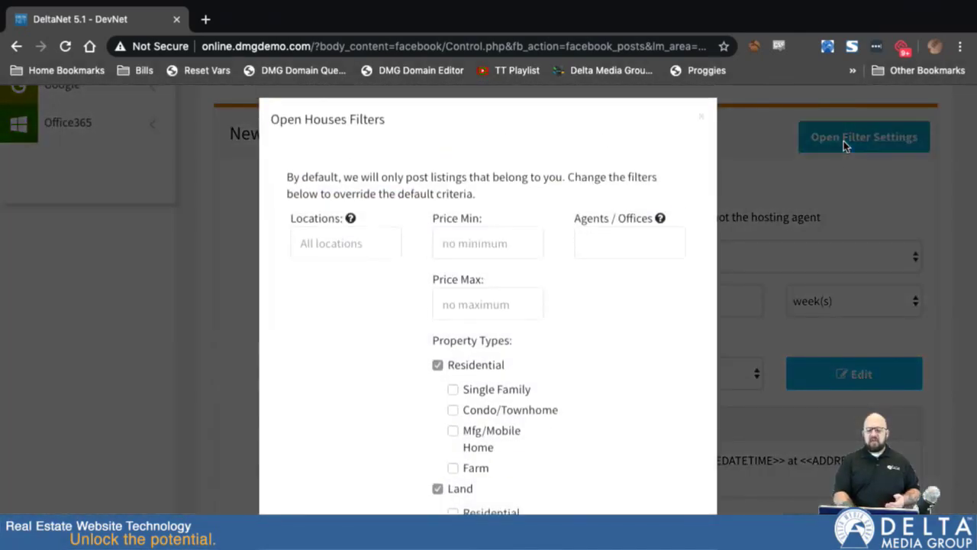
scroll(586, 374, "down", 2)
scroll(586, 373, "up", 2)
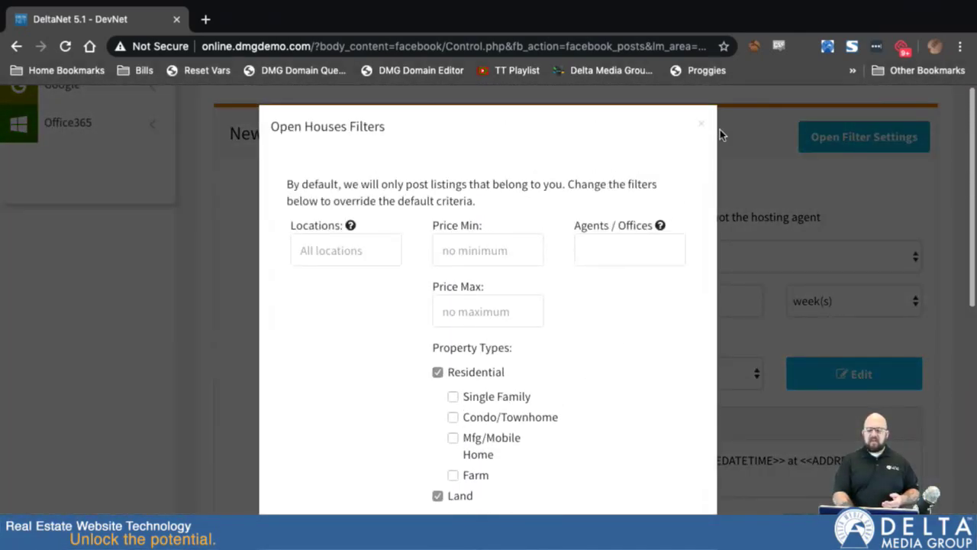
left_click(701, 126)
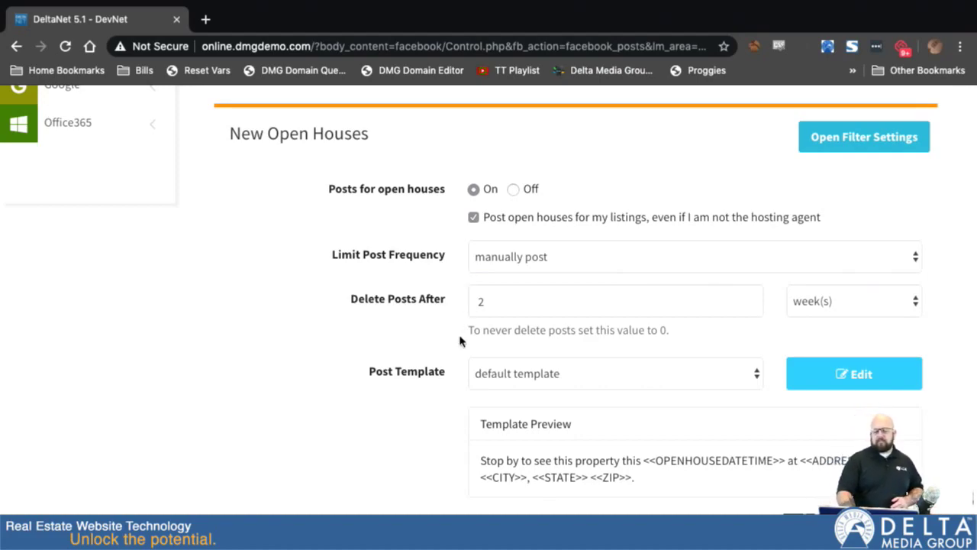
Review the posting frequency, deletion period and template settings for New Open Houses and New Coming Soon Listings.
scroll(457, 341, "down", 1)
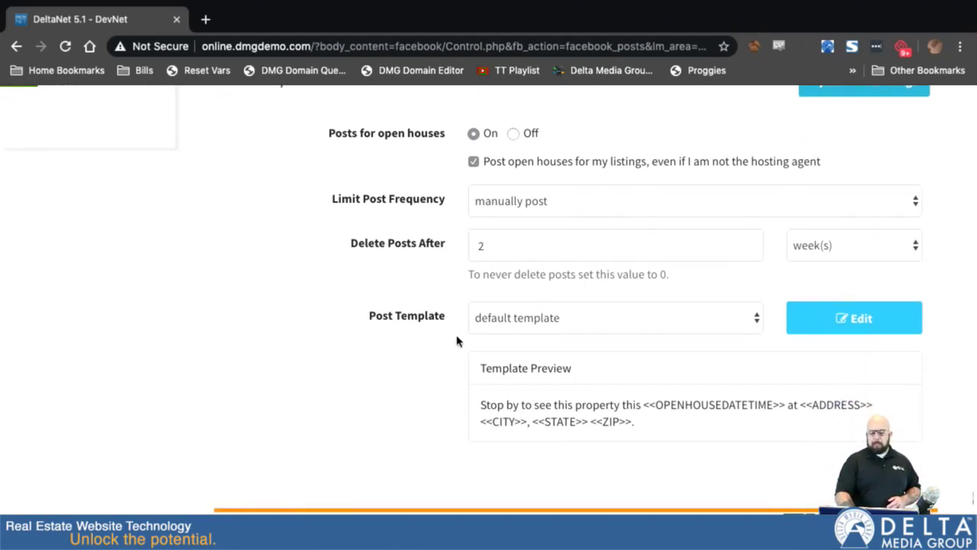
scroll(457, 341, "up", 2)
scroll(457, 340, "down", 2)
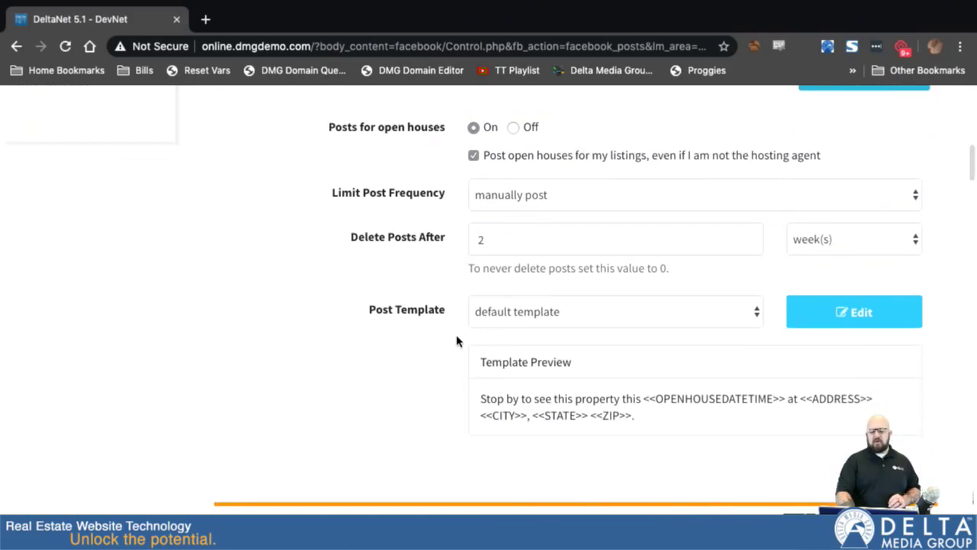
scroll(457, 341, "down", 1)
scroll(456, 340, "down", 6)
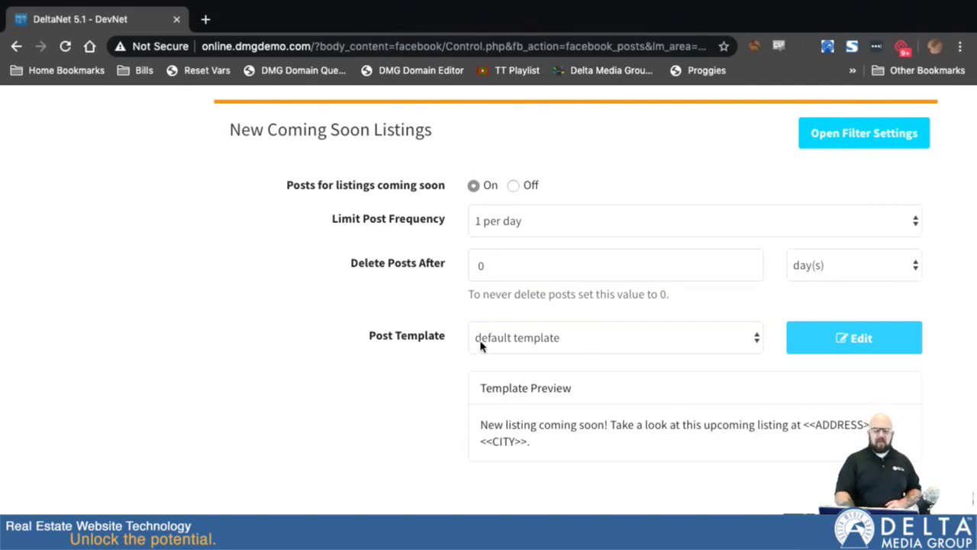
scroll(432, 333, "down", 1)
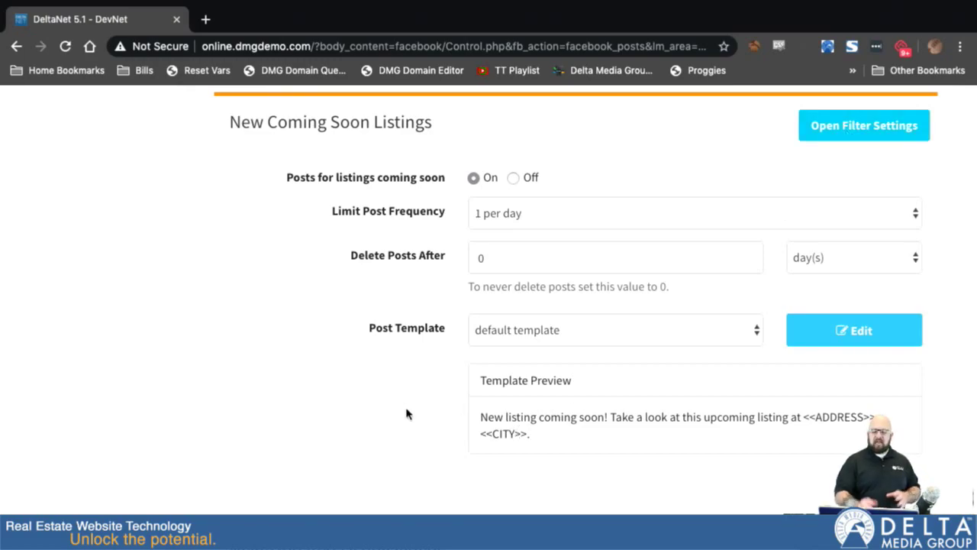
Review the New/Updated Listing Videos settings and check the available post templates, keeping the default template.
scroll(406, 413, "down", 5)
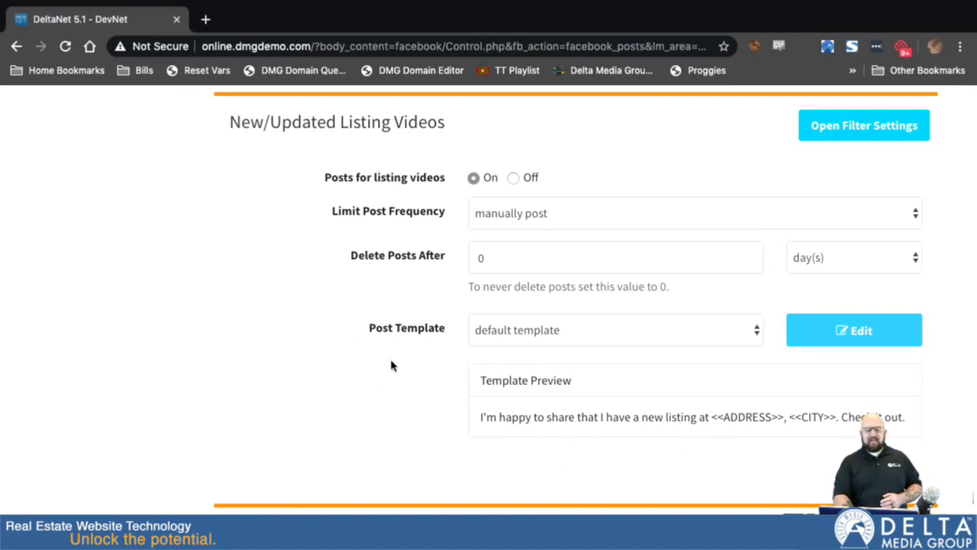
left_click(611, 343)
left_click(417, 412)
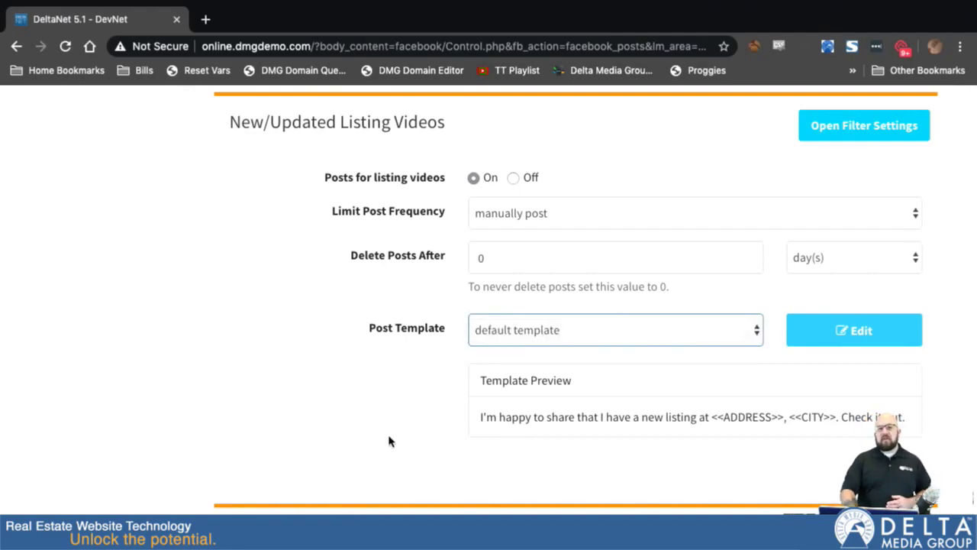
Review the Price Reduction and New Sold Listings settings, including the wording of the sold-listing template preview.
scroll(396, 454, "down", 5)
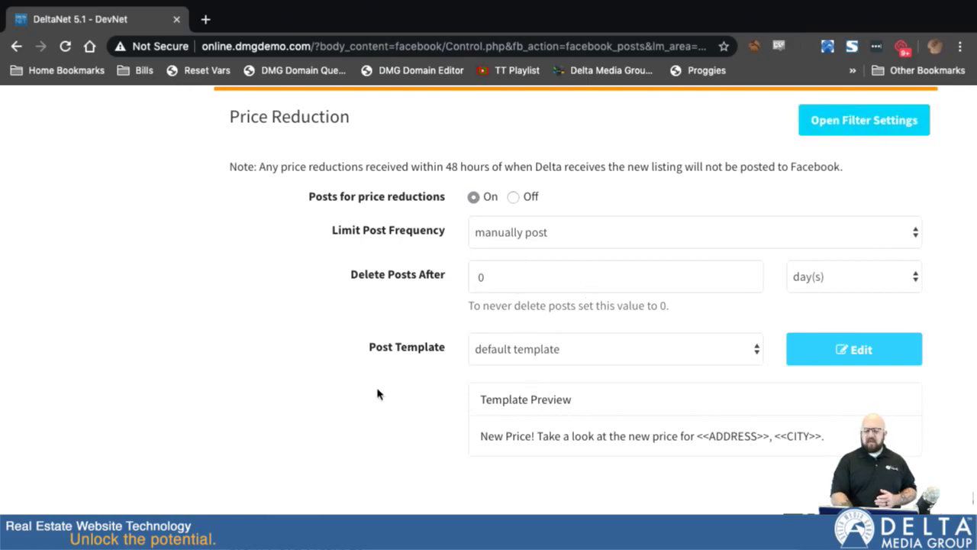
scroll(377, 395, "down", 2)
scroll(377, 394, "down", 3)
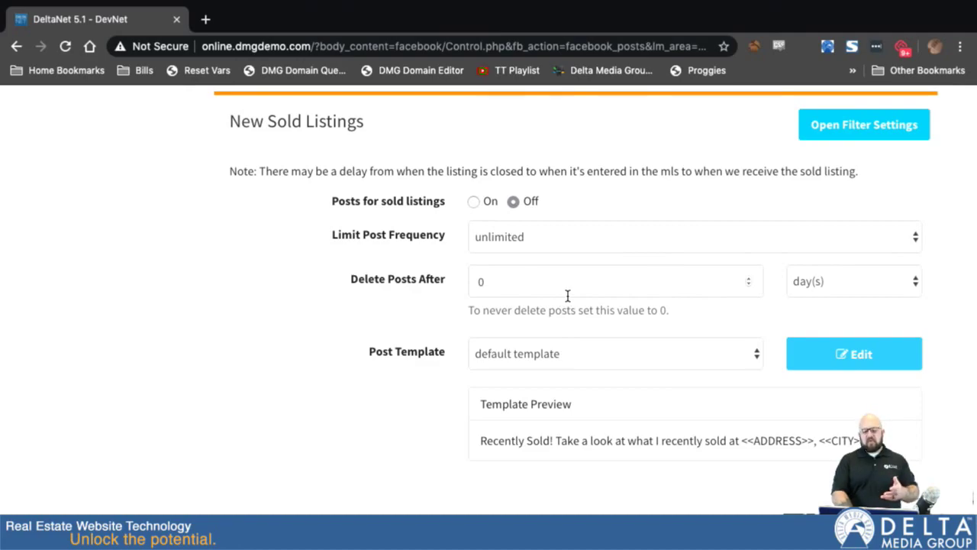
left_click_drag(481, 441, 569, 445)
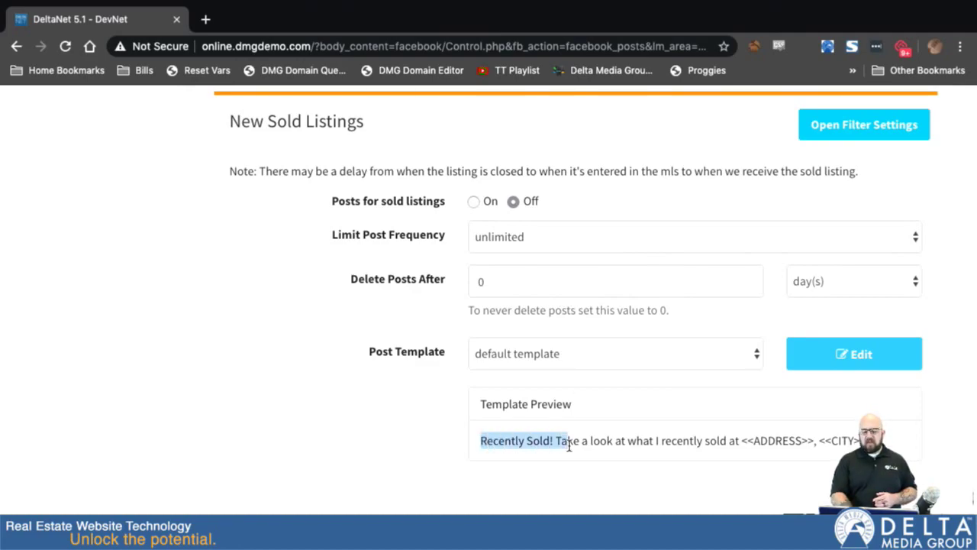
left_click(597, 440)
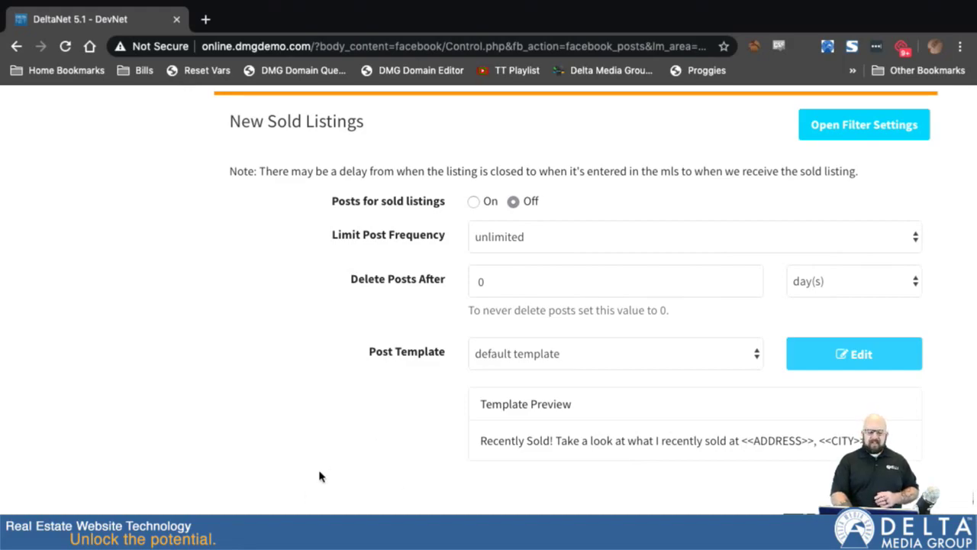
Review the Blog Articles post settings, and locate the Blog tool among the Marketing options.
scroll(319, 476, "down", 5)
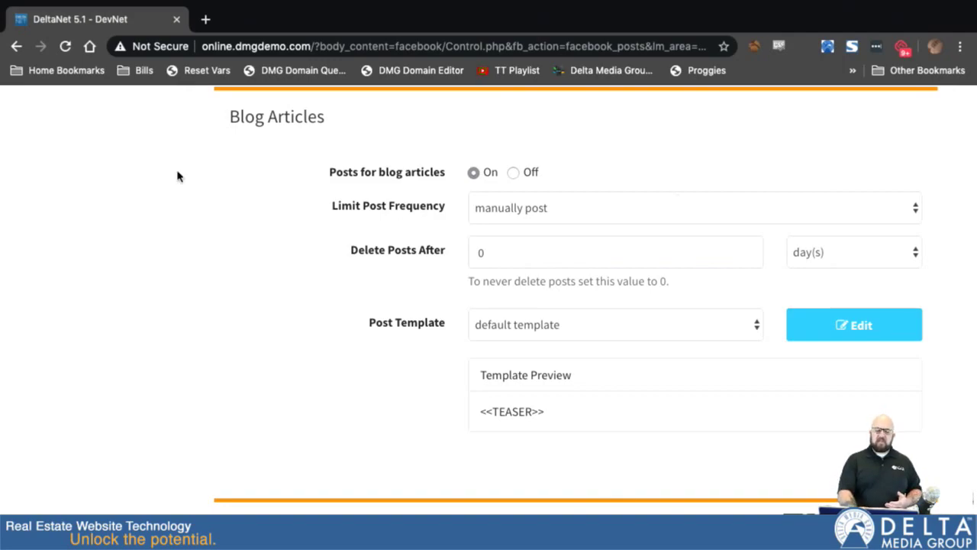
scroll(160, 146, "up", 5)
scroll(159, 146, "up", 10)
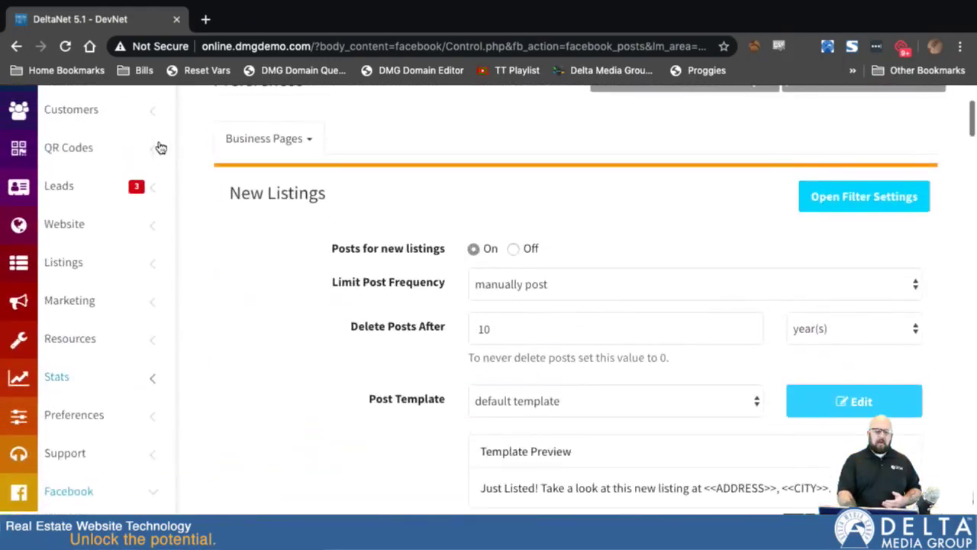
left_click(62, 302)
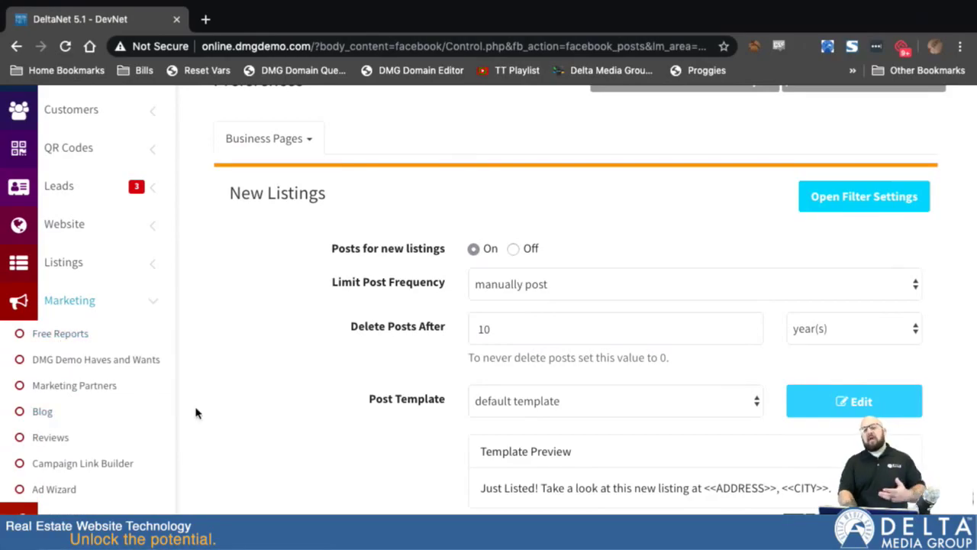
scroll(196, 413, "down", 15)
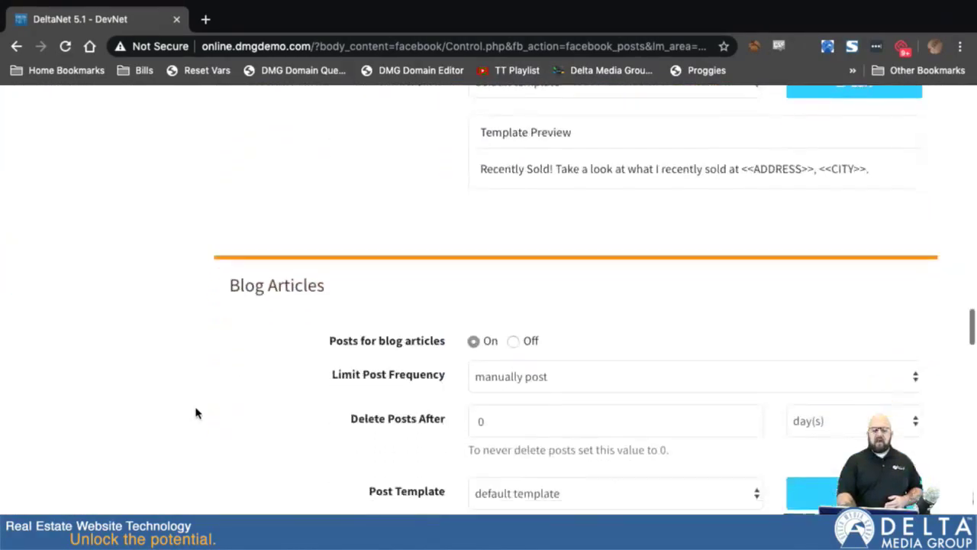
Try the unlimited and 1 per day posting frequencies for the MCFL Articles posts.
scroll(195, 413, "down", 3)
scroll(214, 393, "up", 1)
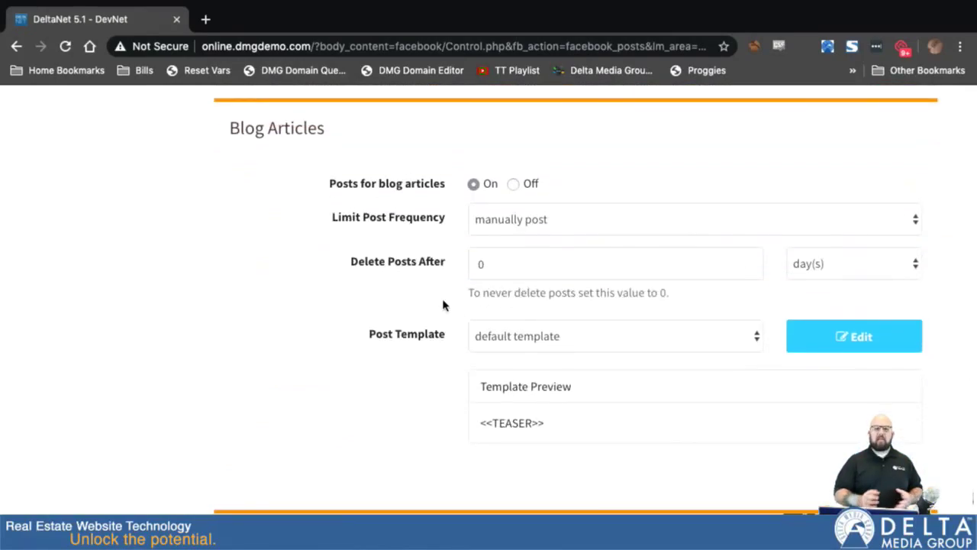
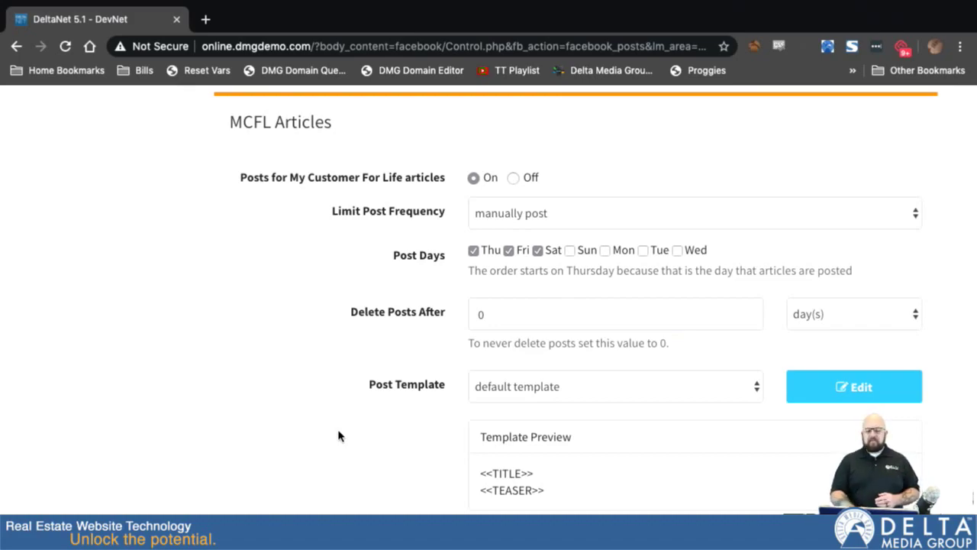
left_click(591, 221)
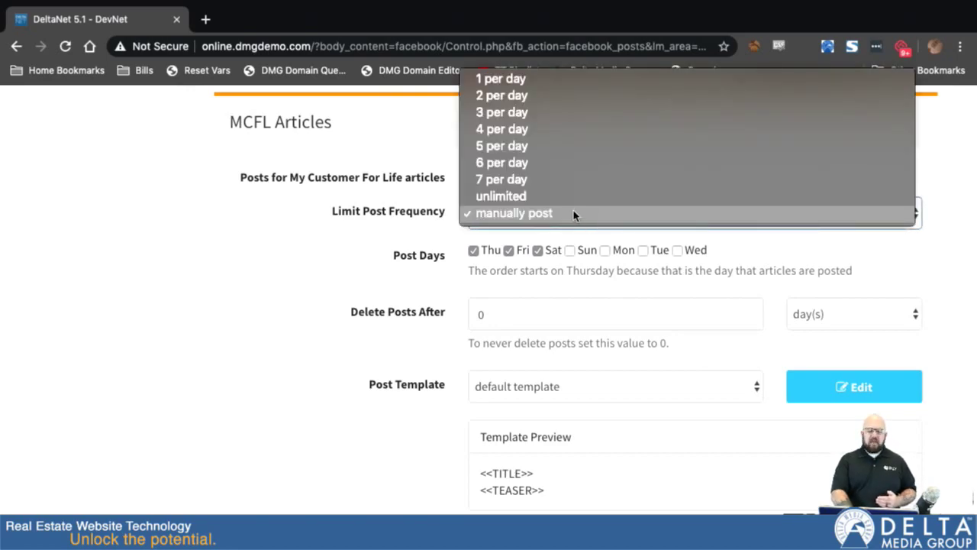
left_click(573, 198)
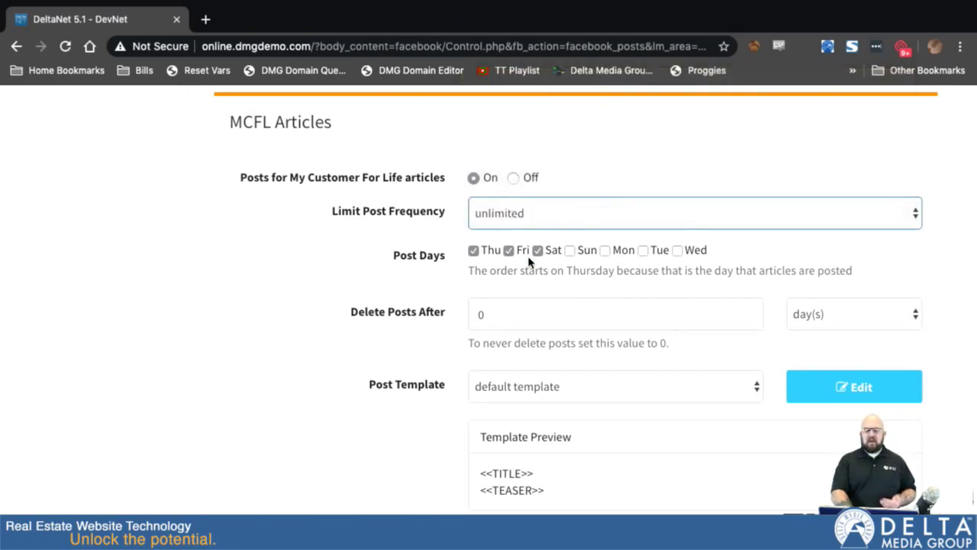
left_click(474, 252)
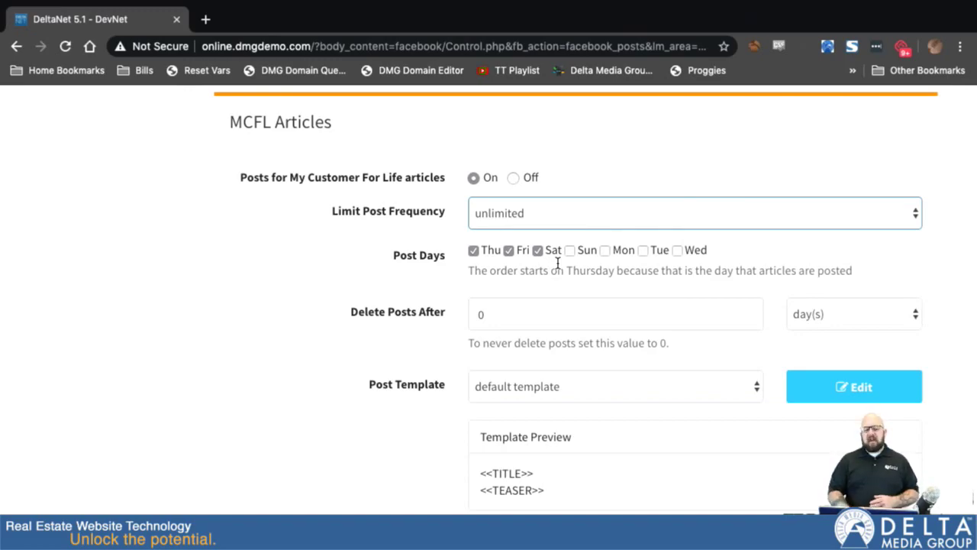
left_click(531, 215)
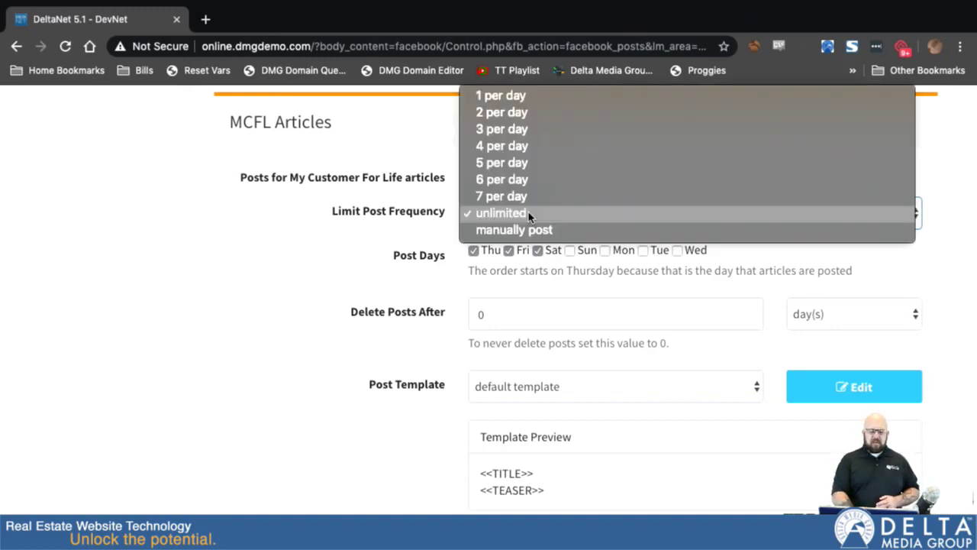
left_click(524, 99)
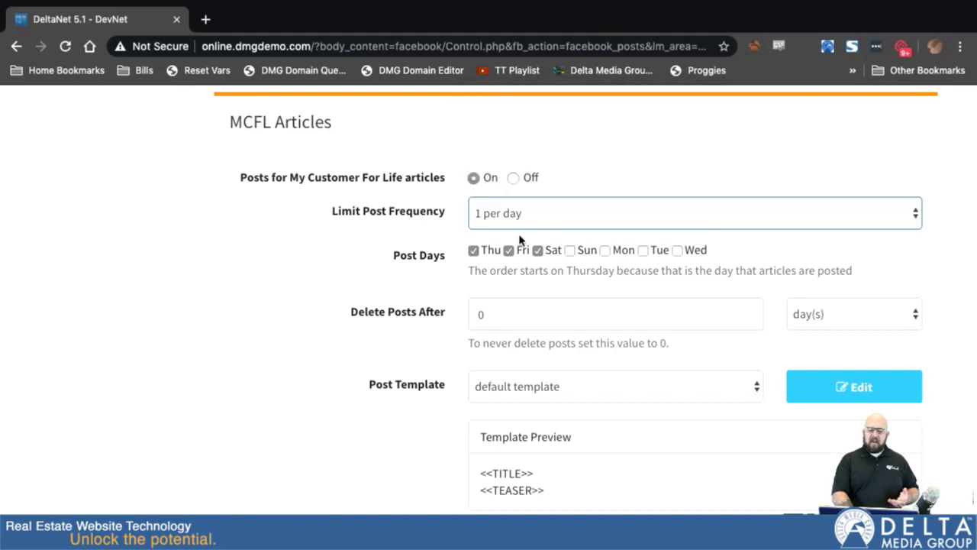
left_click(473, 251)
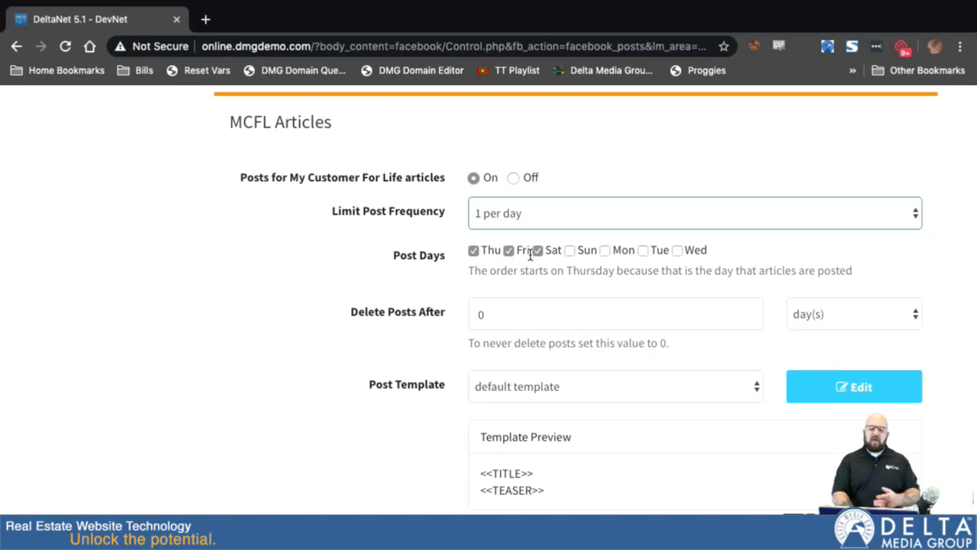
Limit MCFL Articles posts to 2 per day and select only Thursday and Monday as post days.
left_click(525, 217)
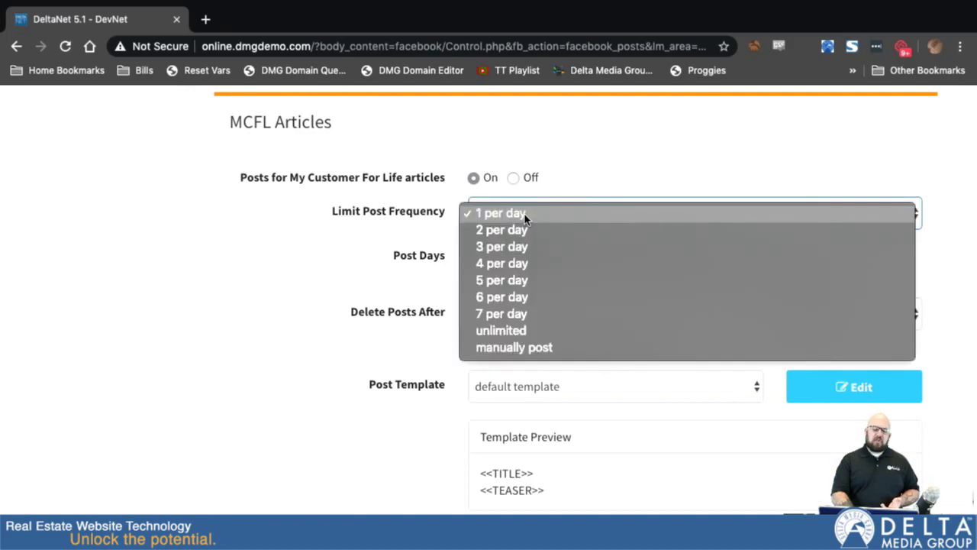
left_click(519, 229)
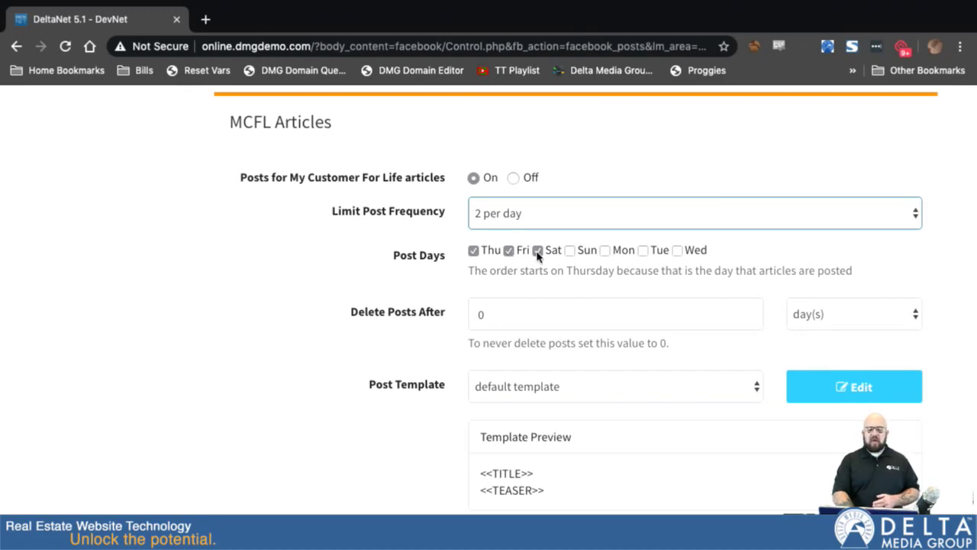
left_click(509, 250)
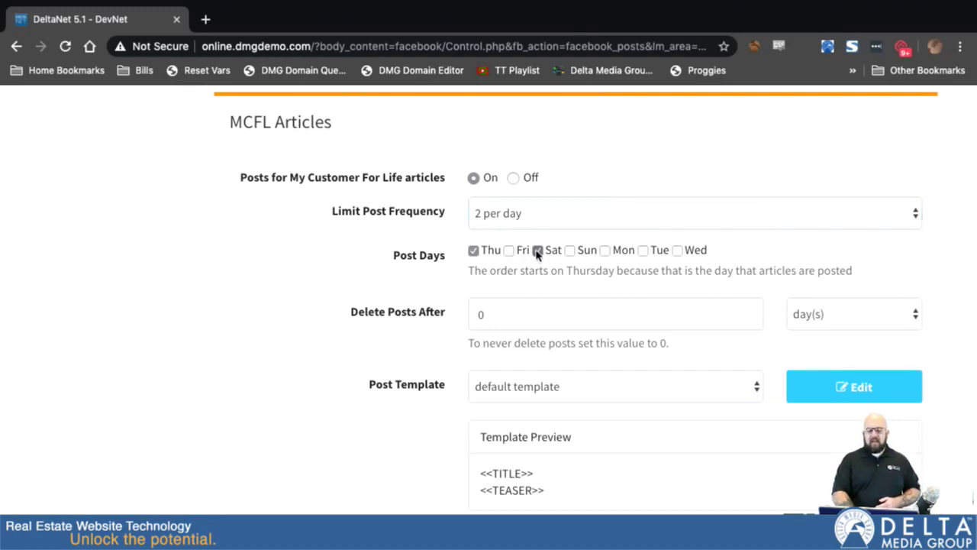
left_click(538, 250)
left_click(603, 252)
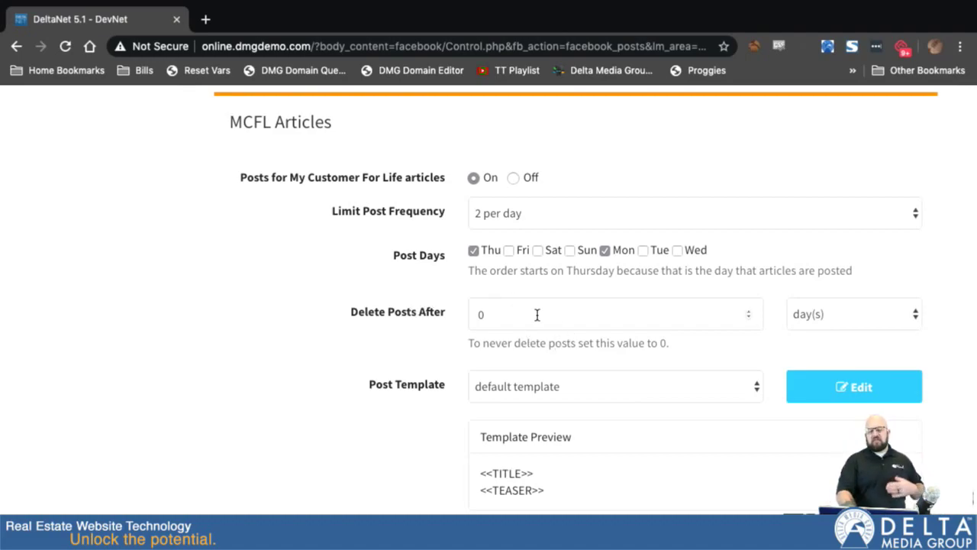
Review the MCFL Articles template preview and Customer Reviews post settings, and locate the Reviews tool among the Marketing options.
scroll(412, 359, "down", 1)
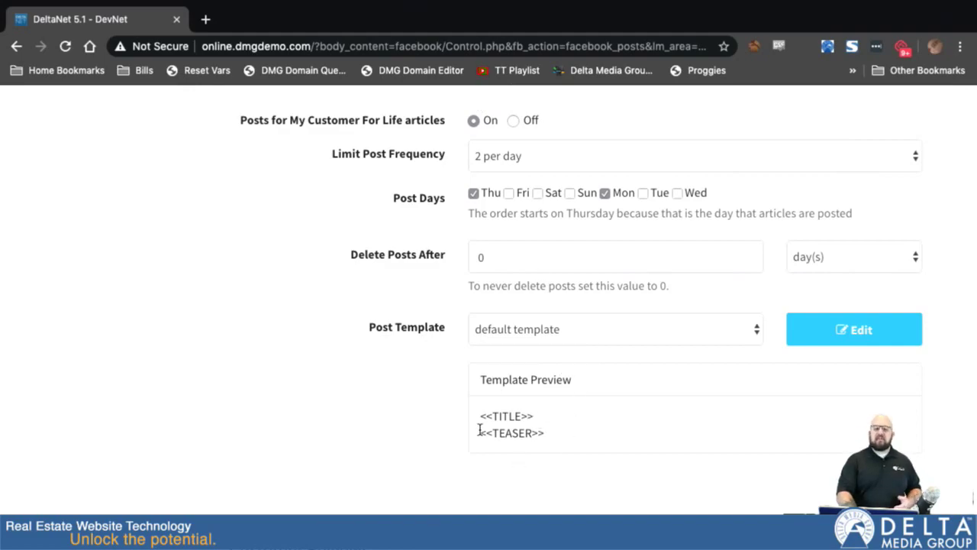
scroll(432, 420, "down", 5)
scroll(432, 420, "down", 1)
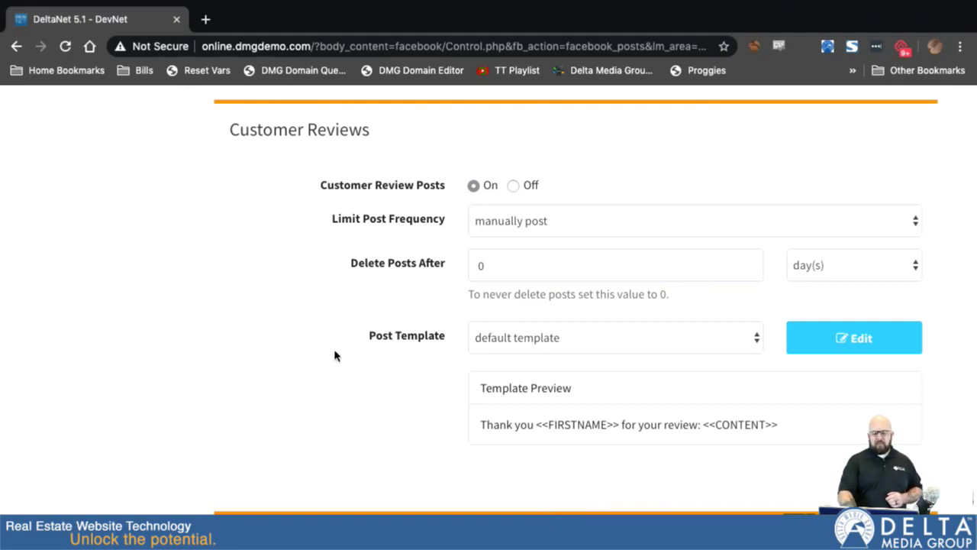
scroll(334, 355, "down", 10)
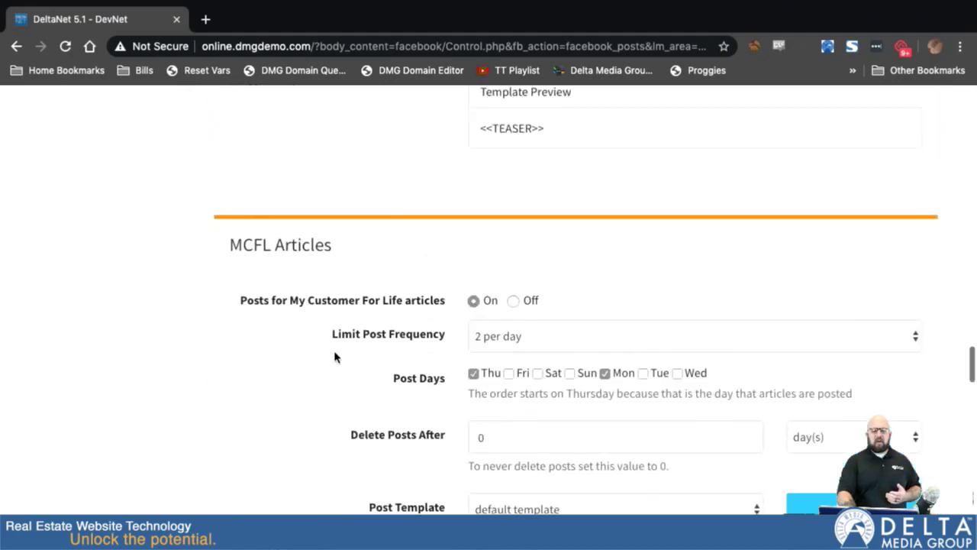
scroll(335, 356, "up", 15)
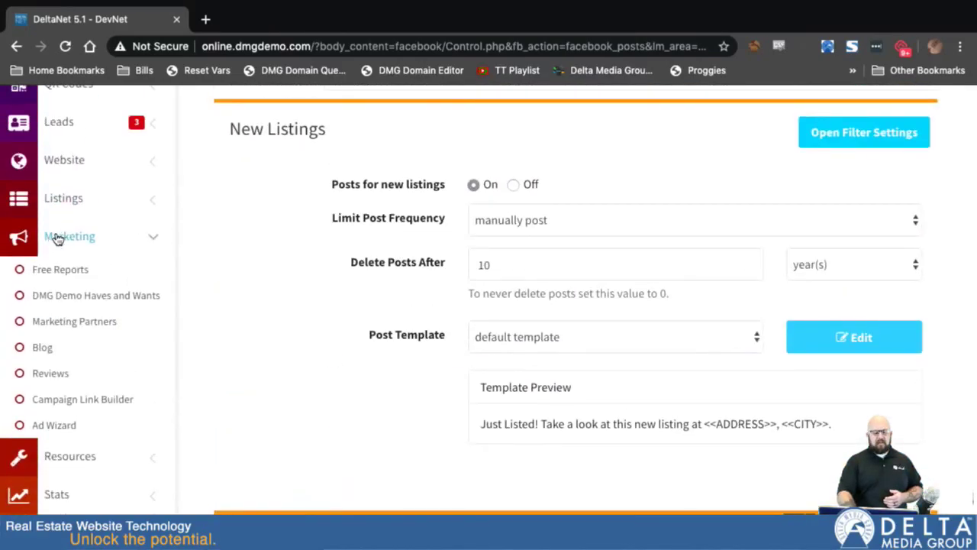
left_click(44, 374)
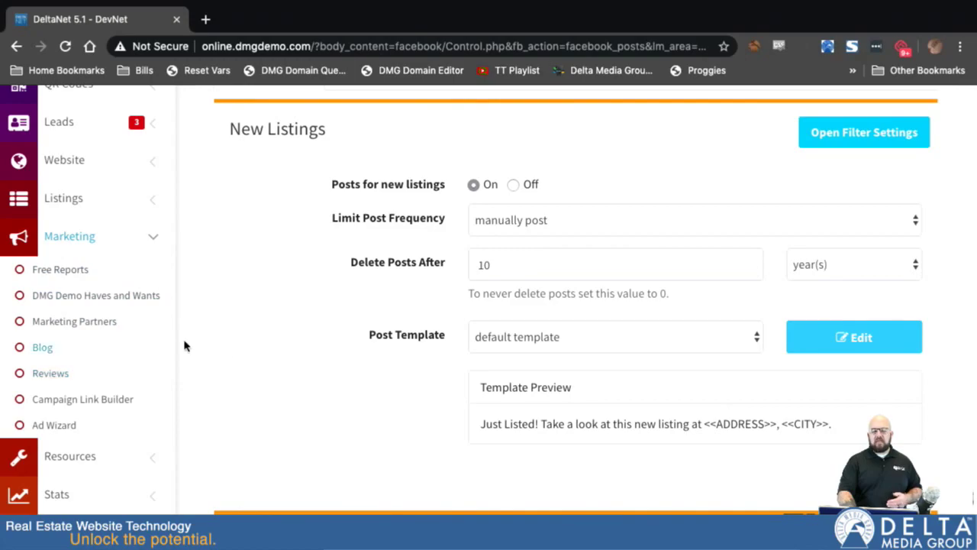
Review the Market Watch post settings and check the available posting frequencies, keeping manually post.
scroll(267, 354, "down", 15)
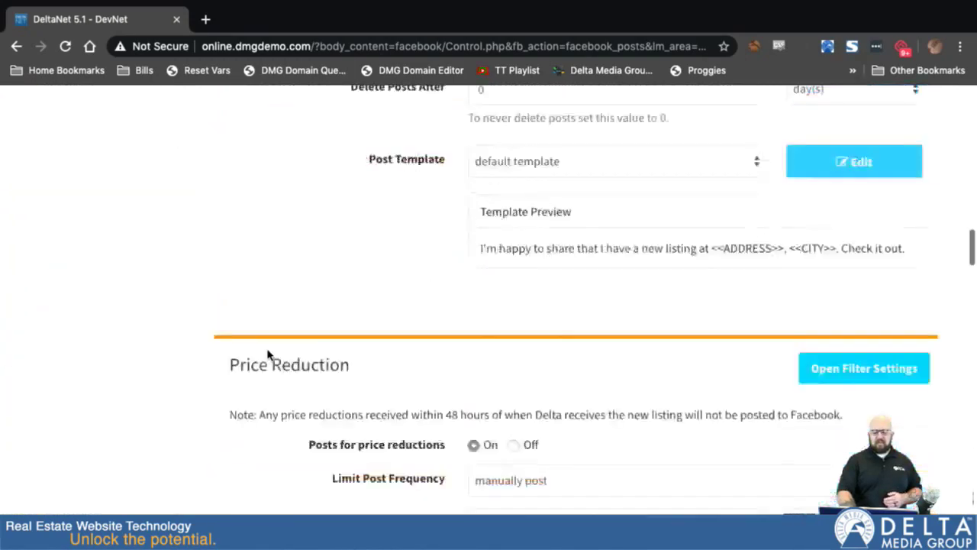
scroll(267, 355, "down", 3)
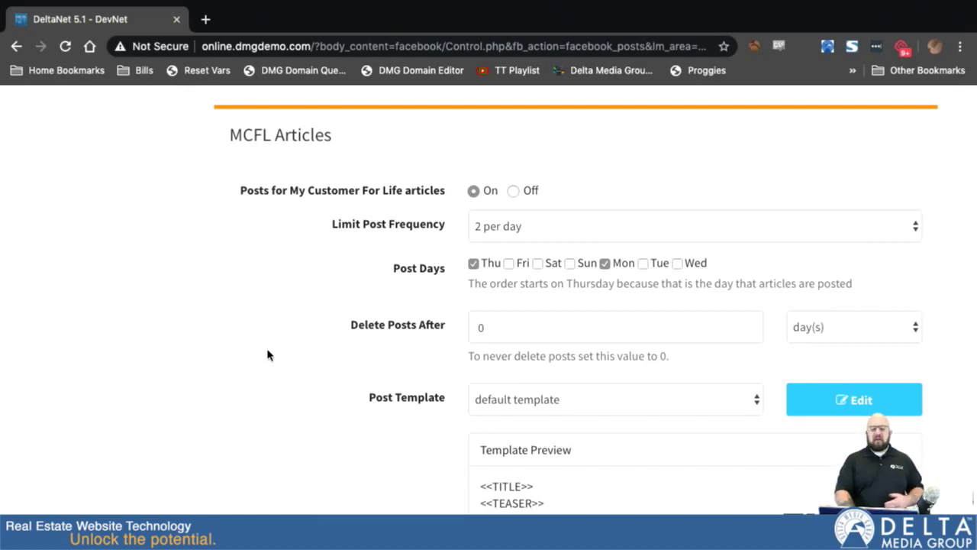
scroll(267, 355, "down", 10)
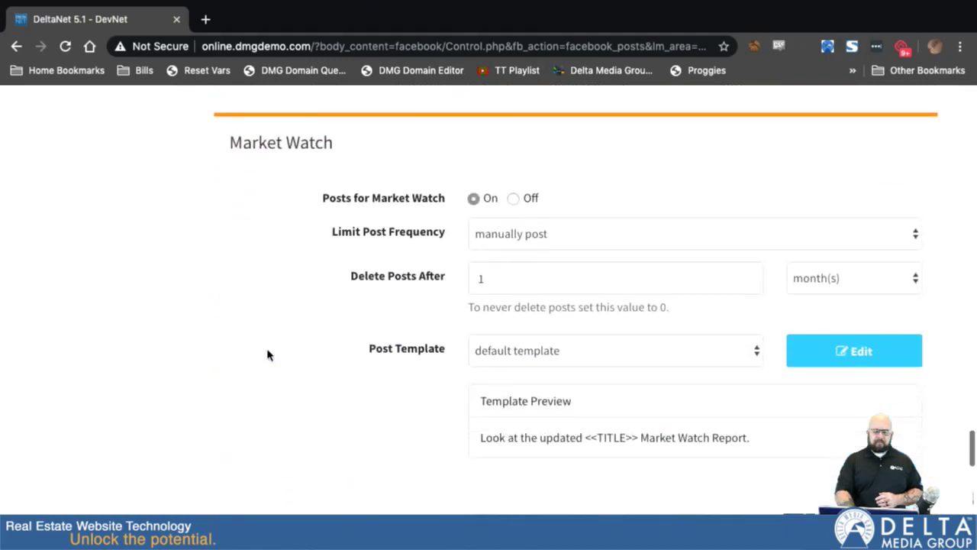
scroll(267, 354, "down", 1)
scroll(268, 354, "up", 1)
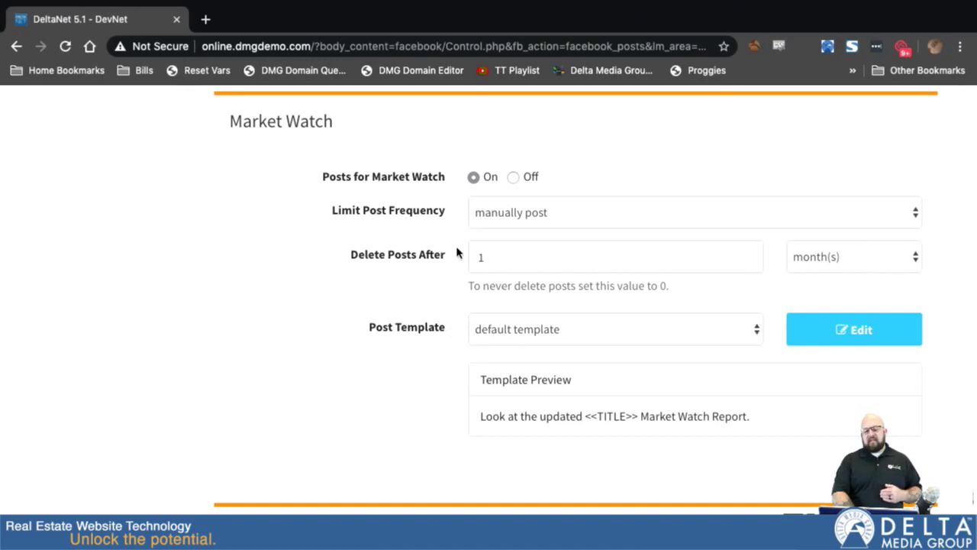
left_click(525, 213)
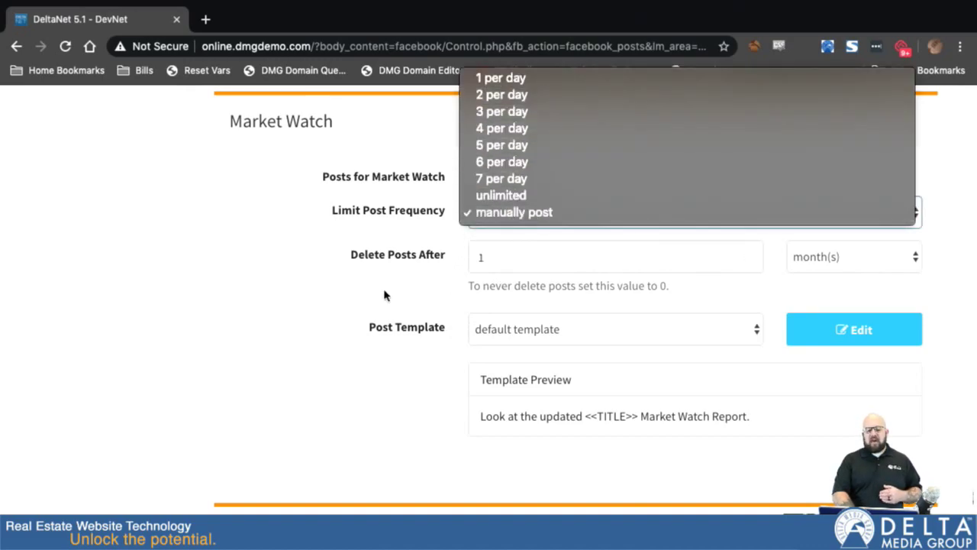
left_click(356, 274)
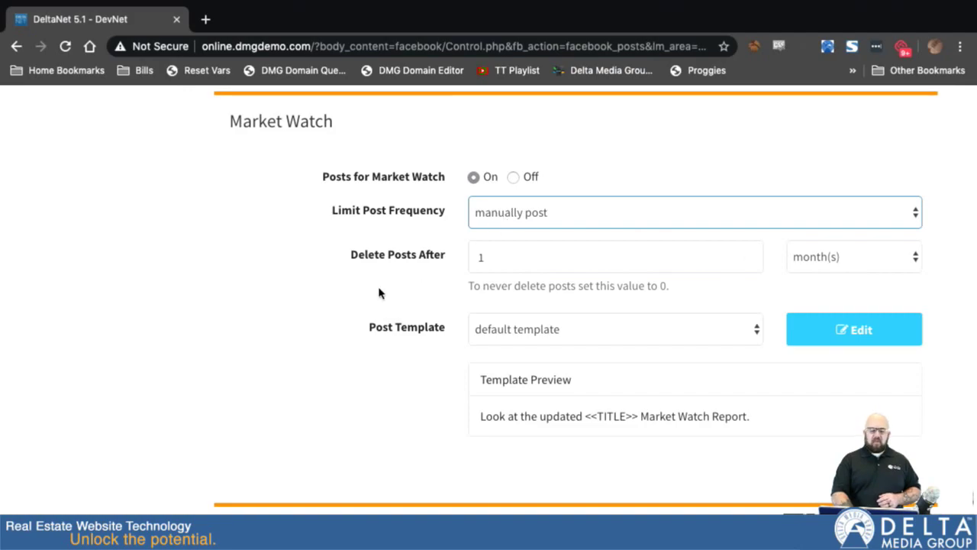
Review the Pre-Announced Listings post settings, and locate the pre-announced tools among the Listings options.
scroll(411, 384, "down", 4)
scroll(411, 384, "down", 1)
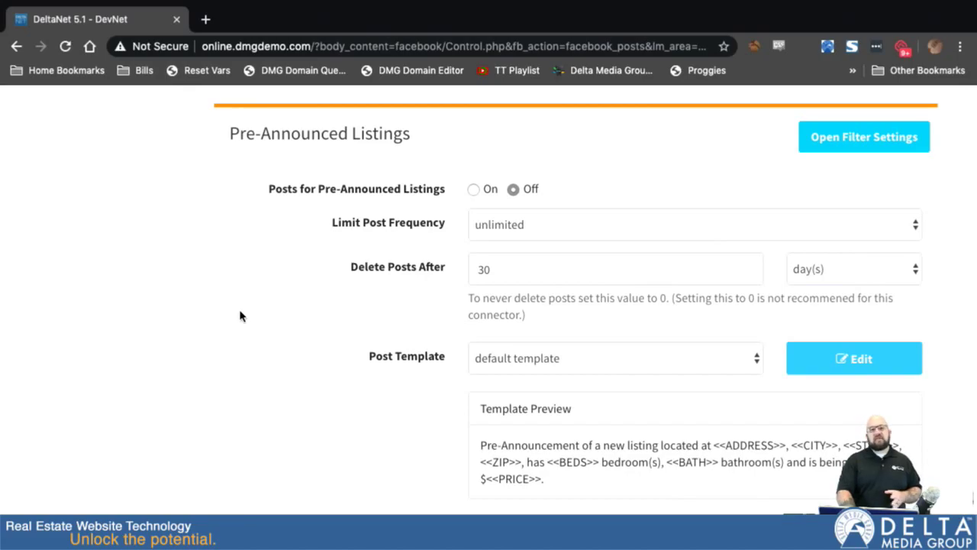
scroll(163, 221, "up", 1)
scroll(163, 221, "down", 15)
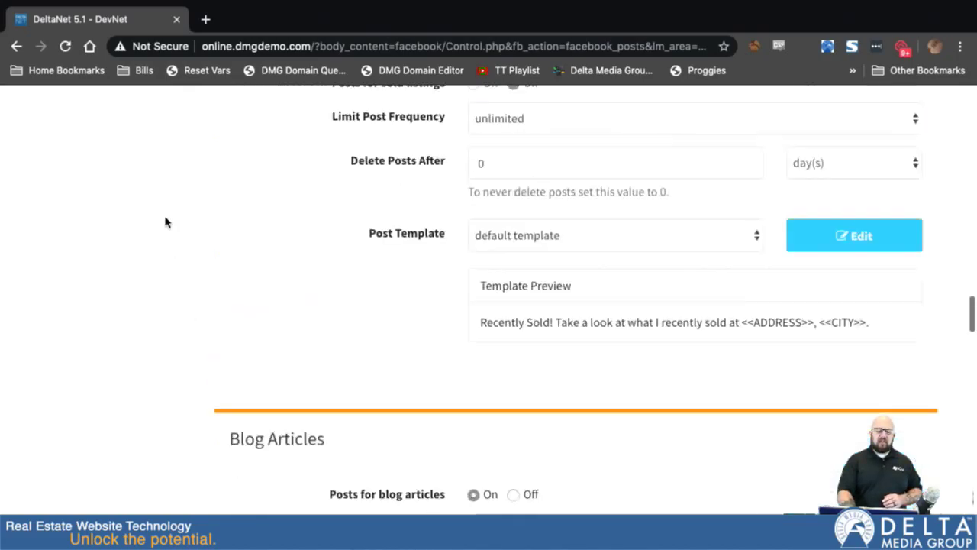
scroll(164, 222, "up", 15)
scroll(165, 222, "down", 2)
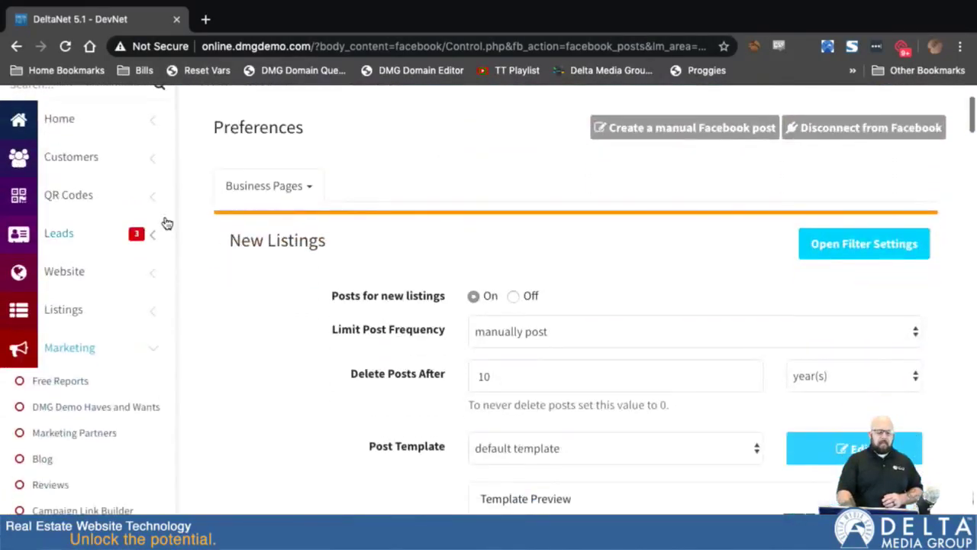
left_click(116, 306)
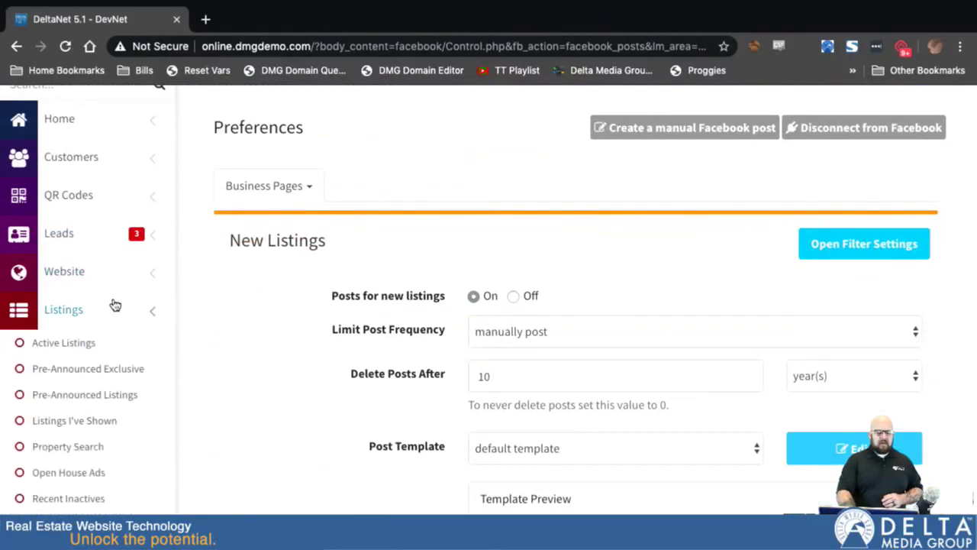
scroll(114, 304, "down", 1)
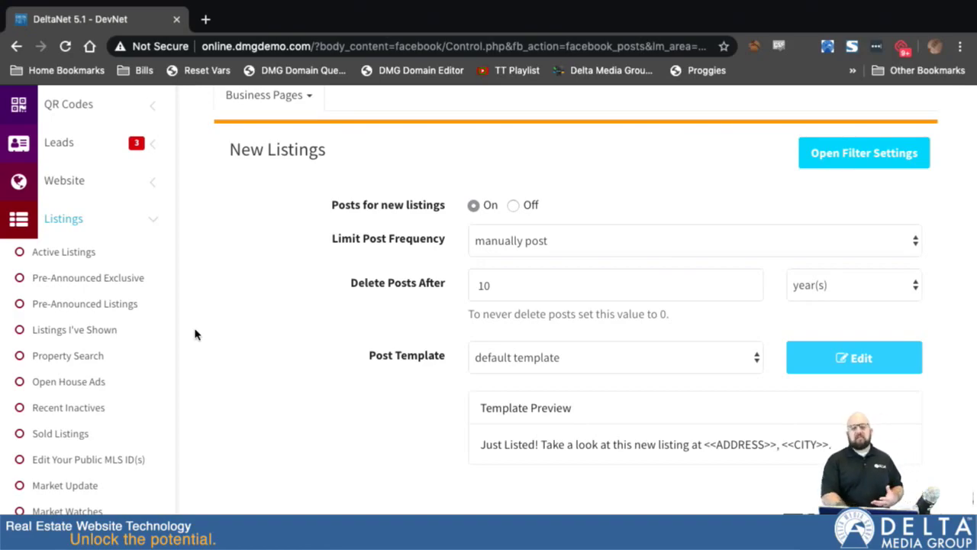
Return to the Pre-Announced Listings section and examine its template preview and filter settings option.
scroll(195, 334, "down", 5)
scroll(194, 334, "down", 20)
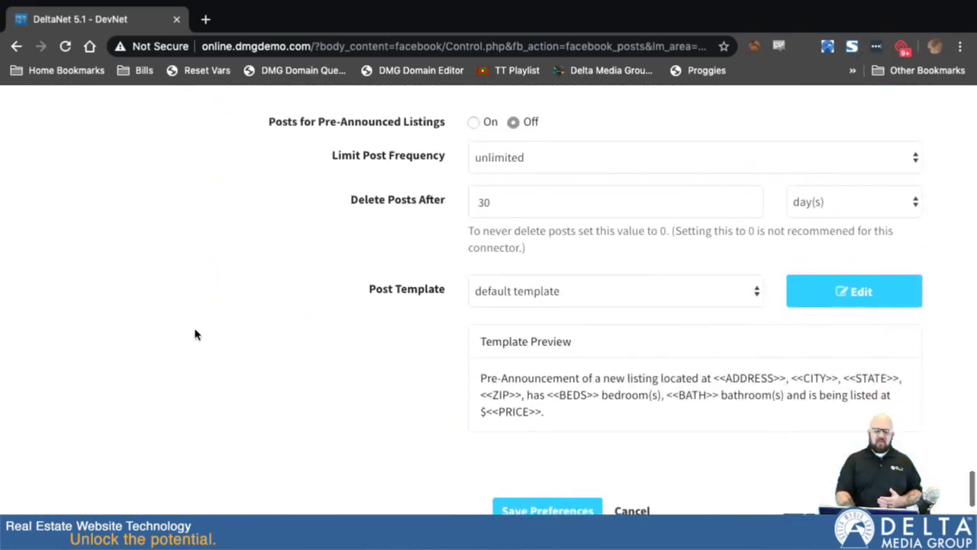
scroll(197, 334, "up", 1)
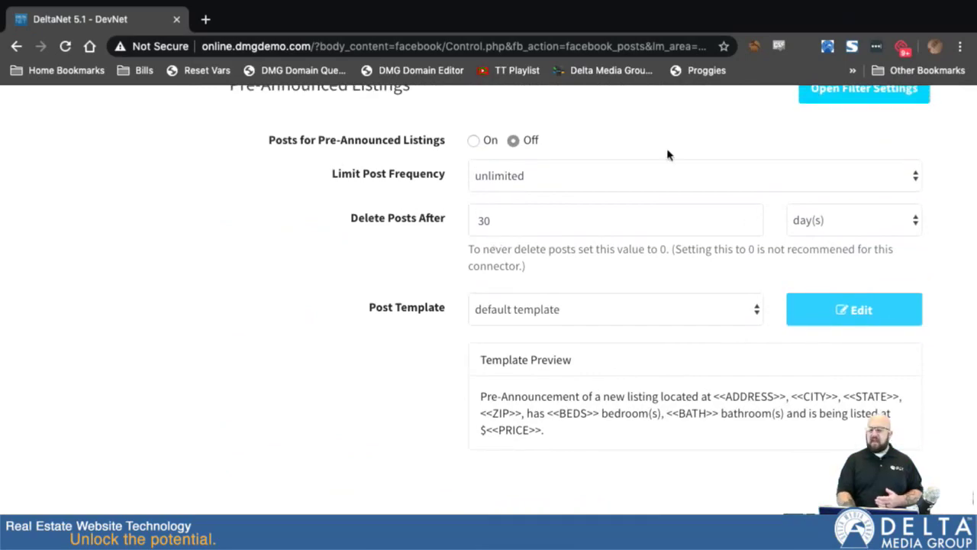
scroll(667, 153, "up", 1)
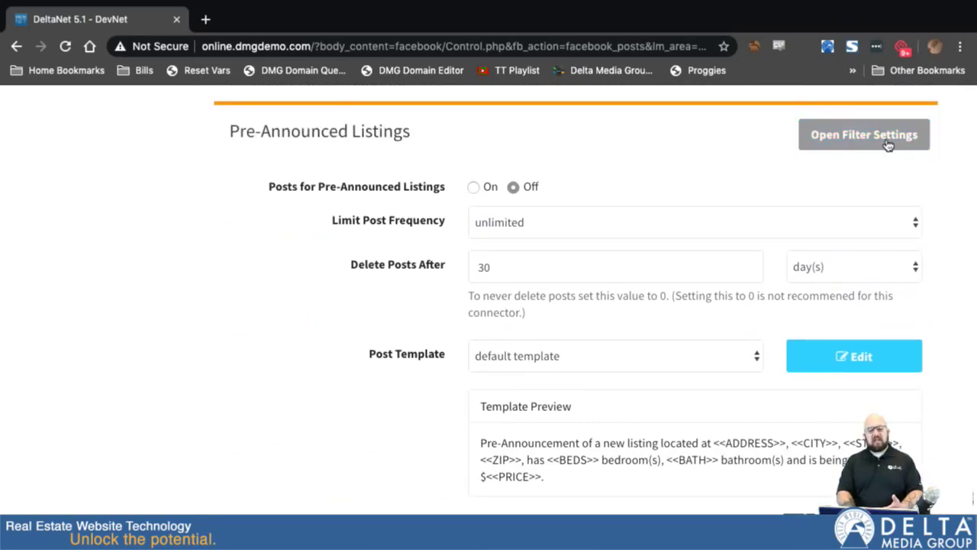
Examine the example new listing, open house and listing video posts, and return to the start of the Facebook posting preferences.
scroll(262, 408, "down", 3)
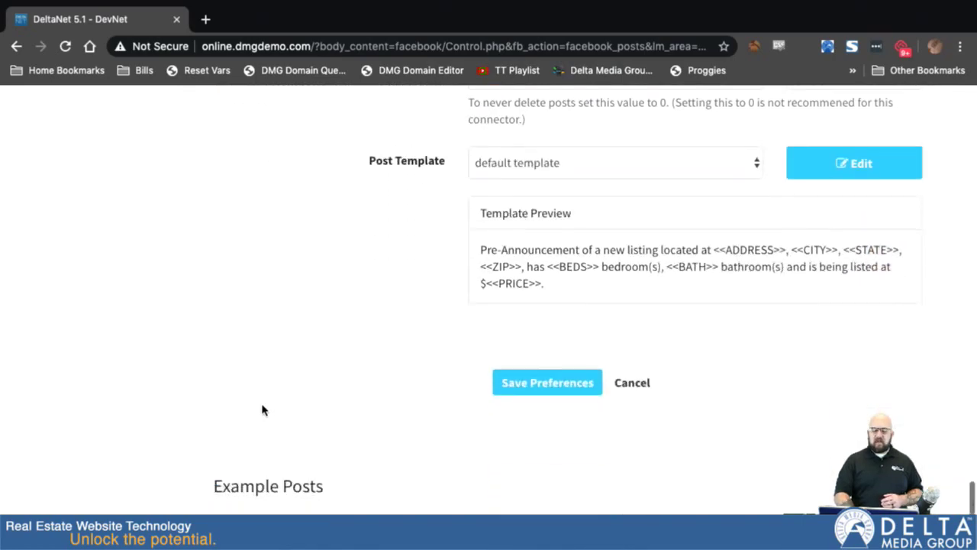
scroll(262, 410, "down", 5)
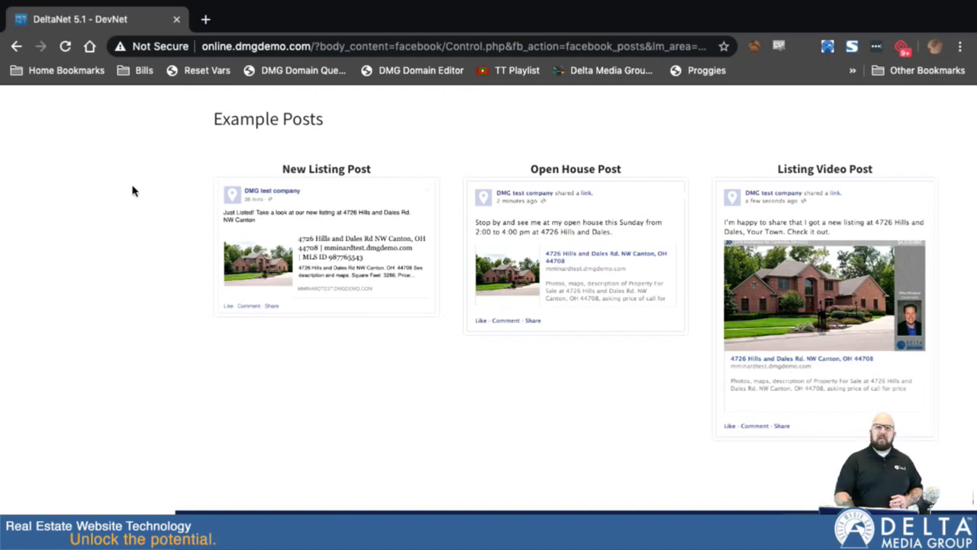
scroll(346, 188, "up", 8)
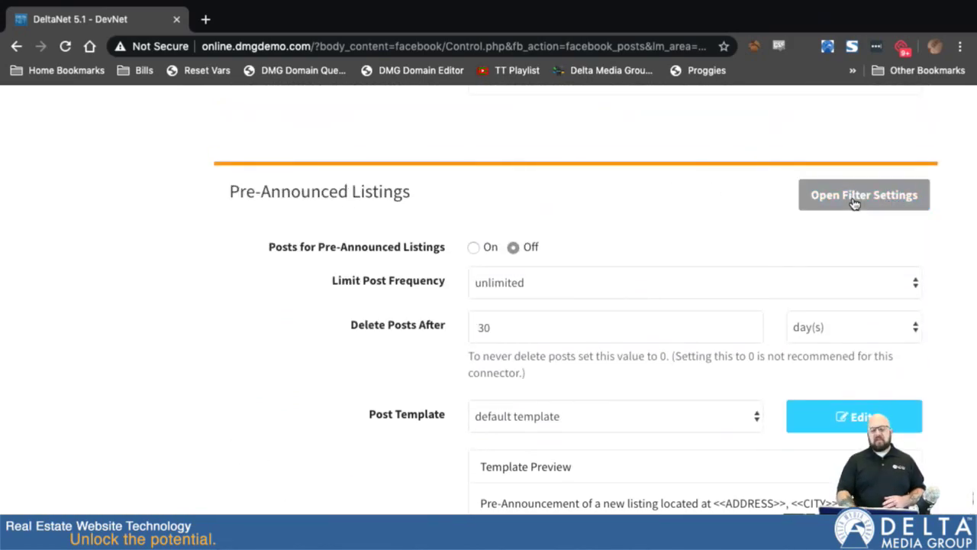
scroll(181, 196, "up", 12)
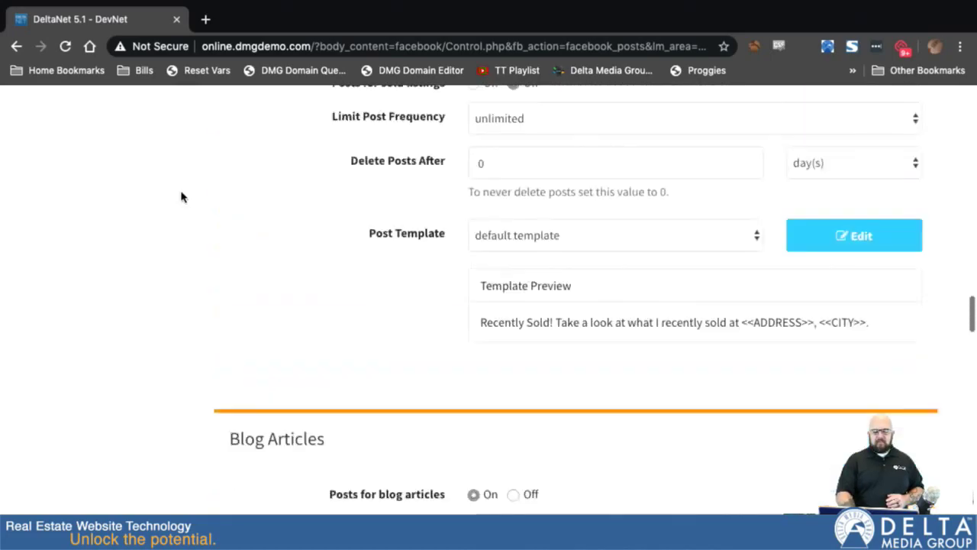
scroll(181, 197, "up", 15)
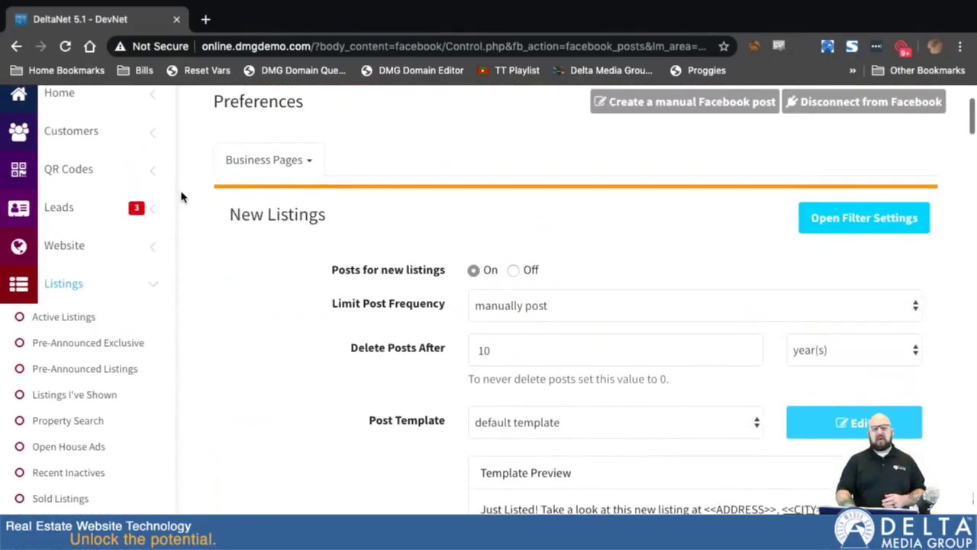
scroll(181, 196, "up", 2)
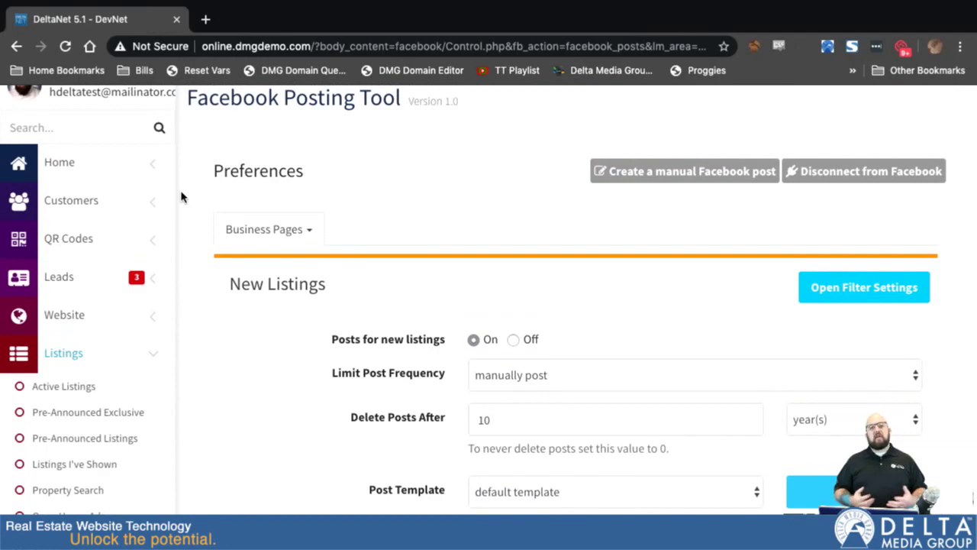